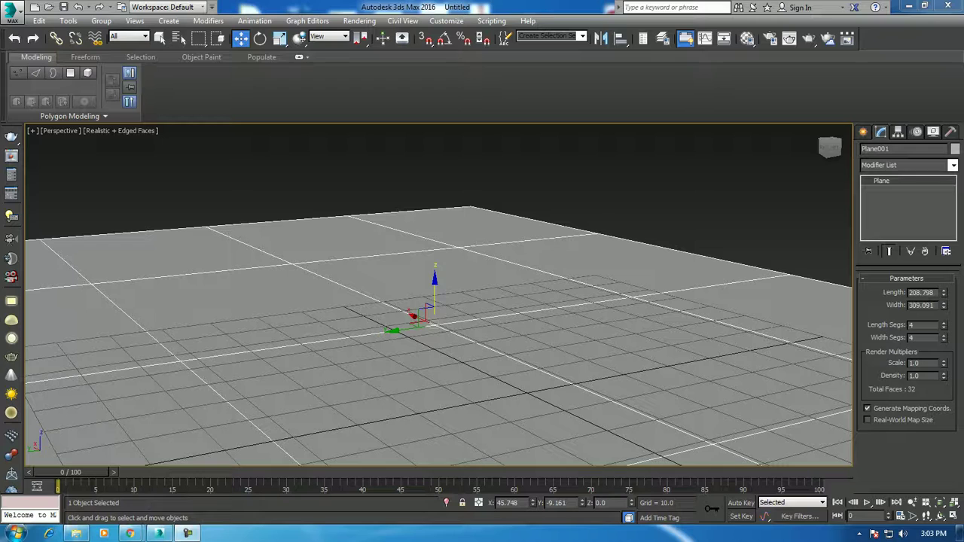
Draw a flat box of about 60 × 86 × 8.2 in the Top viewport and slide it along Y
{"action": "left_click_drag", "start_coordinate": [829, 147], "coordinate": [829, 147]}
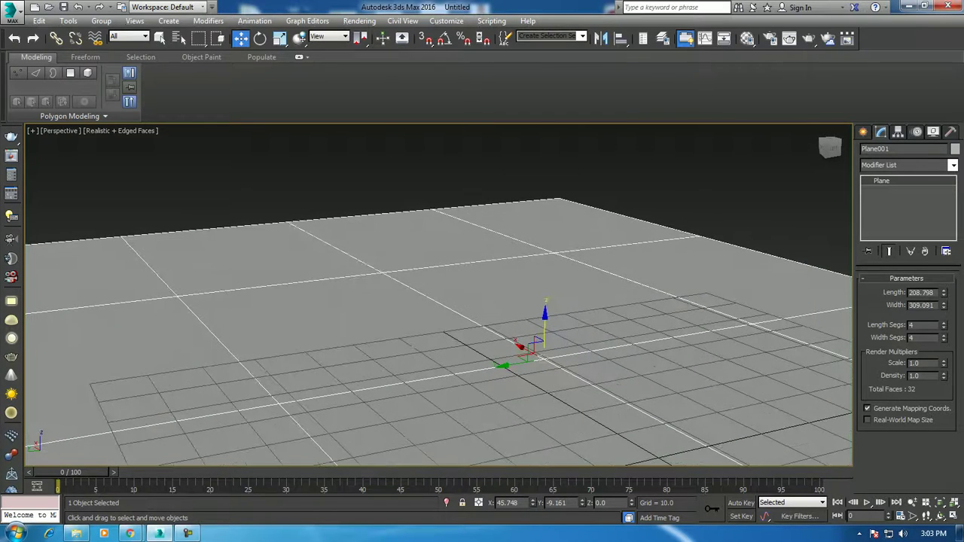
{"action": "left_click", "coordinate": [863, 131]}
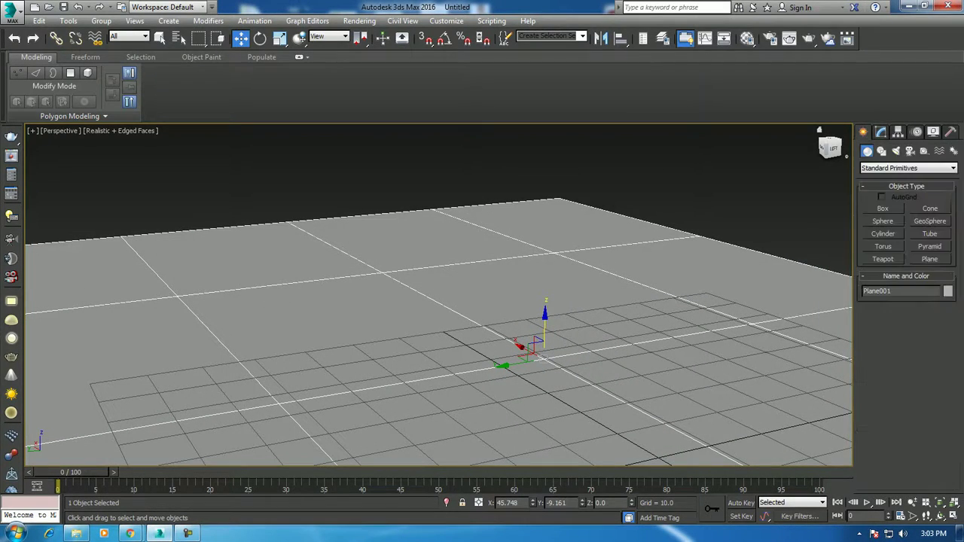
{"action": "left_click", "coordinate": [883, 208]}
{"action": "key", "text": "alt+w"}
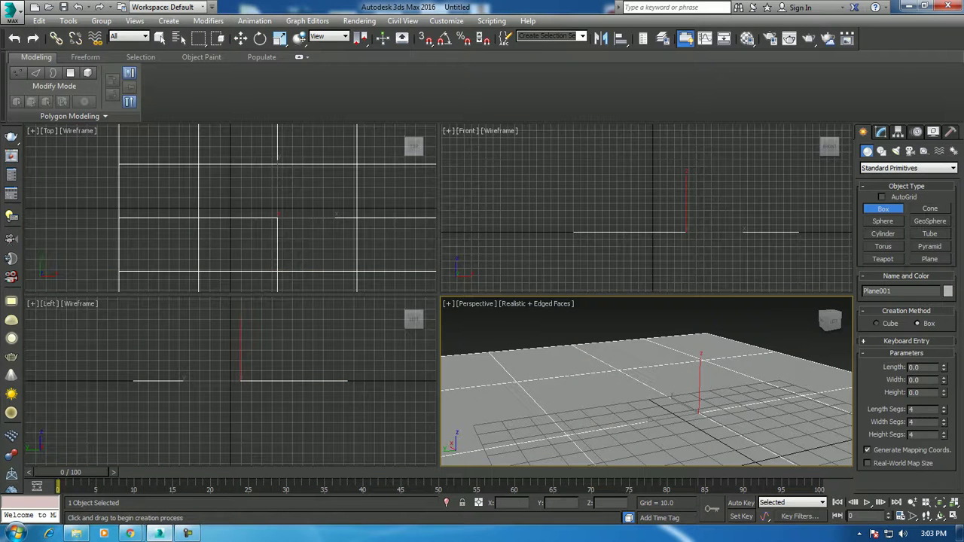
{"action": "mouse_move", "coordinate": [231, 190]}
{"action": "left_mouse_down"}
{"action": "mouse_move", "coordinate": [324, 242]}
{"action": "mouse_move", "coordinate": [320, 252]}
{"action": "left_mouse_up"}
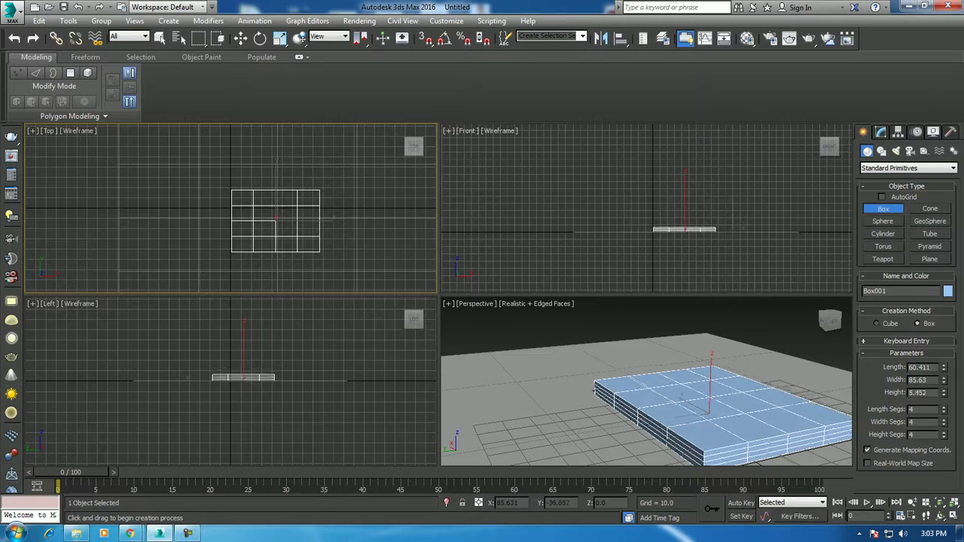
{"action": "key", "text": "w"}
{"action": "key", "text": "alt+w"}
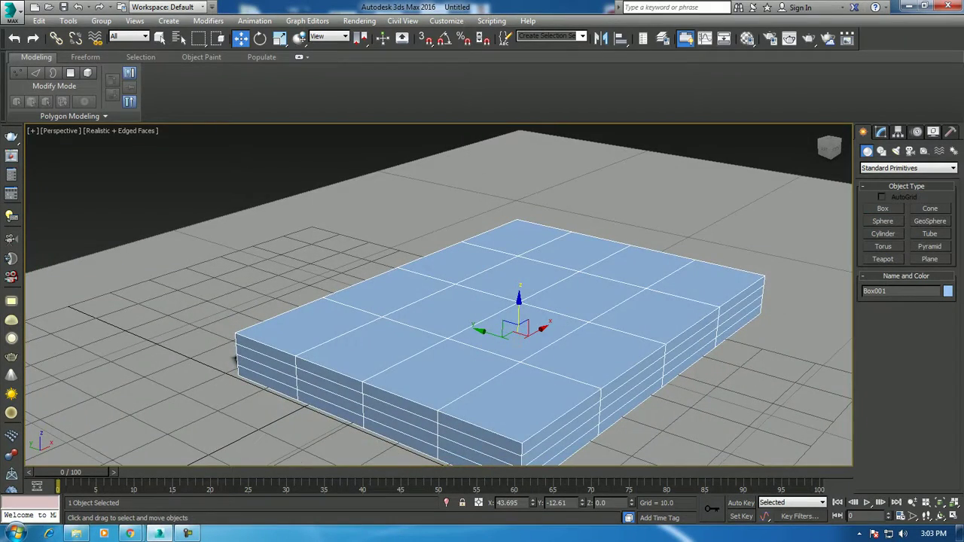
{"action": "left_click_drag", "start_coordinate": [482, 329], "coordinate": [411, 309]}
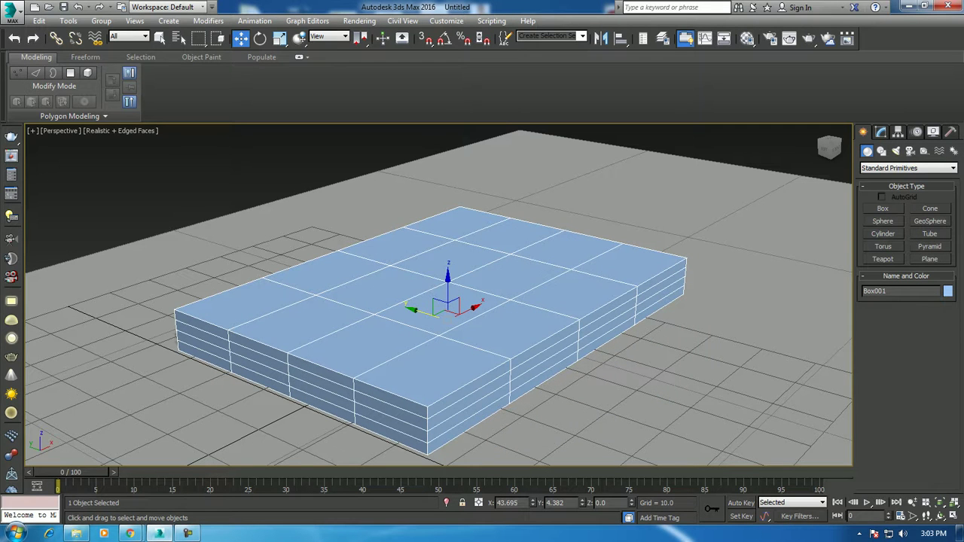
Set the box's Length, Width and Height Segs to 1 each
{"action": "left_click", "coordinate": [881, 131]}
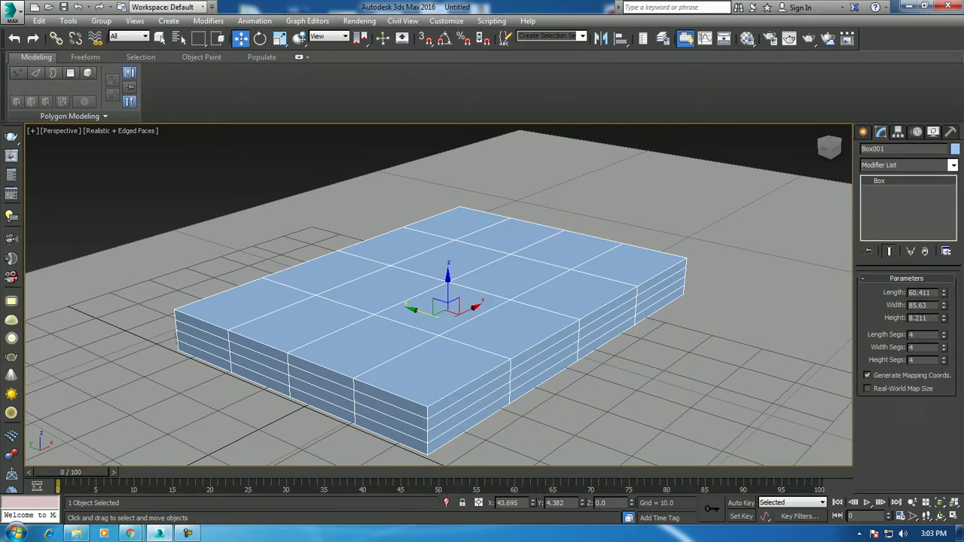
{"action": "left_click", "coordinate": [920, 334]}
{"action": "type", "text": "1"}
{"action": "key", "text": "Tab"}
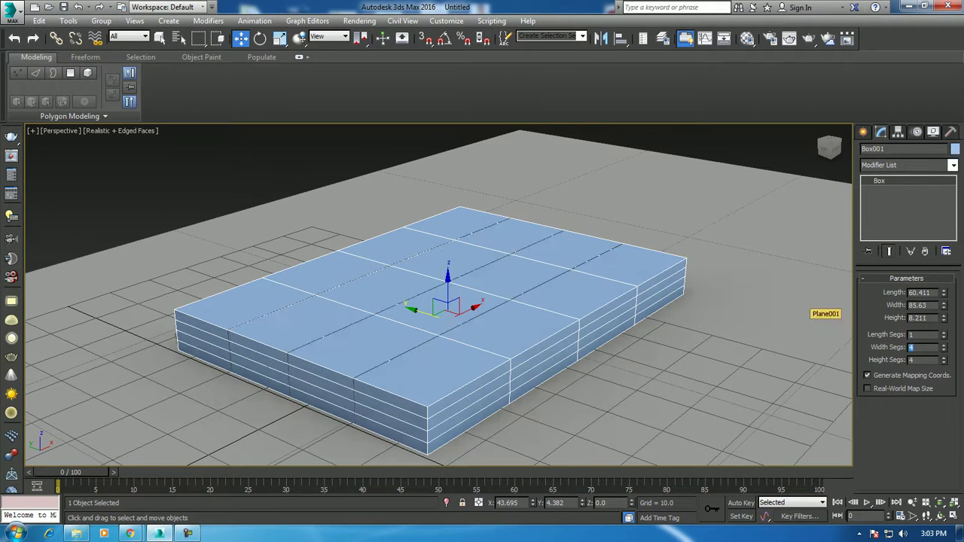
{"action": "type", "text": "1"}
{"action": "key", "text": "Tab"}
{"action": "type", "text": "1"}
{"action": "key", "text": "Return"}
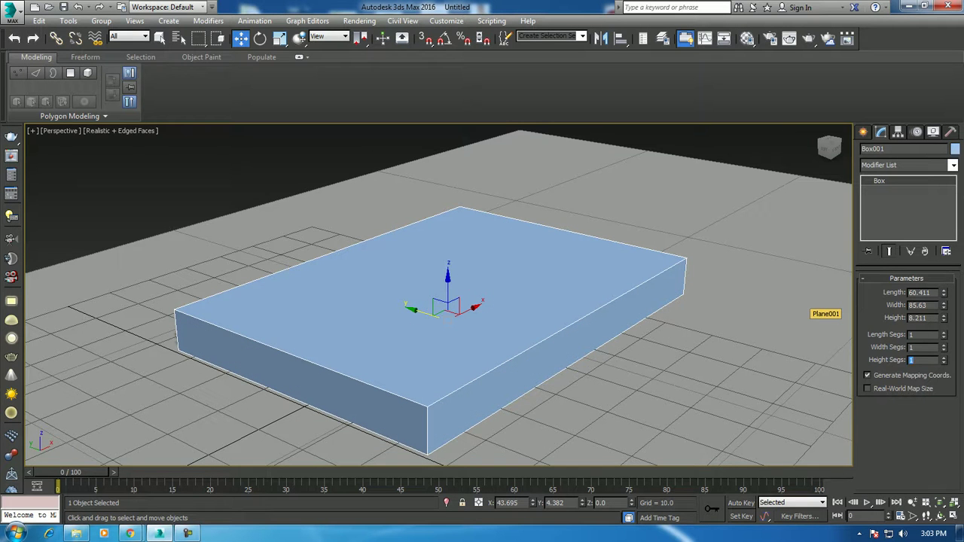
{"action": "key", "text": "alt+w"}
Convert Box001 to Editable Poly from the Perspective viewport's quad menu
{"action": "middle_click_drag", "start_coordinate": [302, 211], "coordinate": [259, 211]}
{"action": "middle_click_drag", "start_coordinate": [648, 400], "coordinate": [649, 399]}
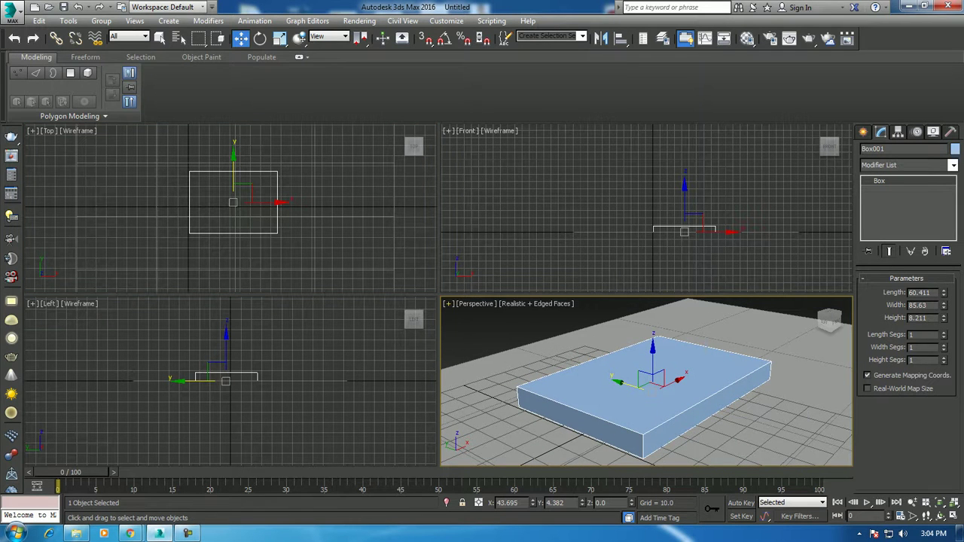
{"action": "right_click", "coordinate": [879, 181]}
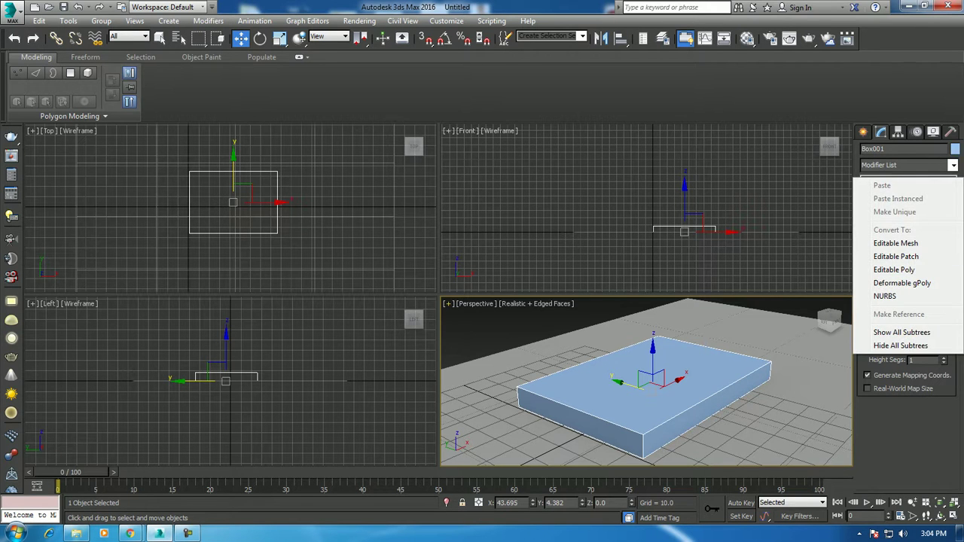
{"action": "key", "text": "Escape"}
{"action": "right_click", "coordinate": [611, 340]}
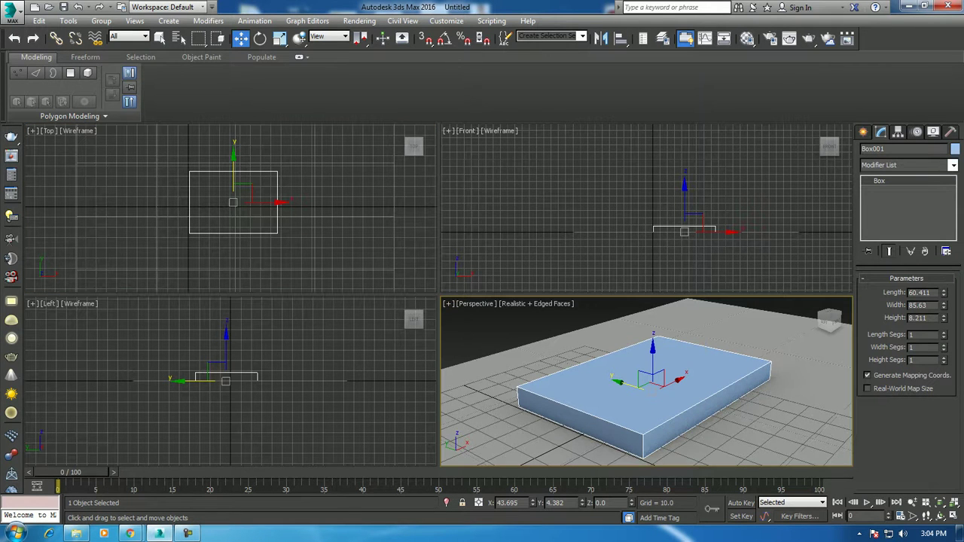
{"action": "right_click", "coordinate": [612, 341]}
{"action": "mouse_move", "coordinate": [648, 461]}
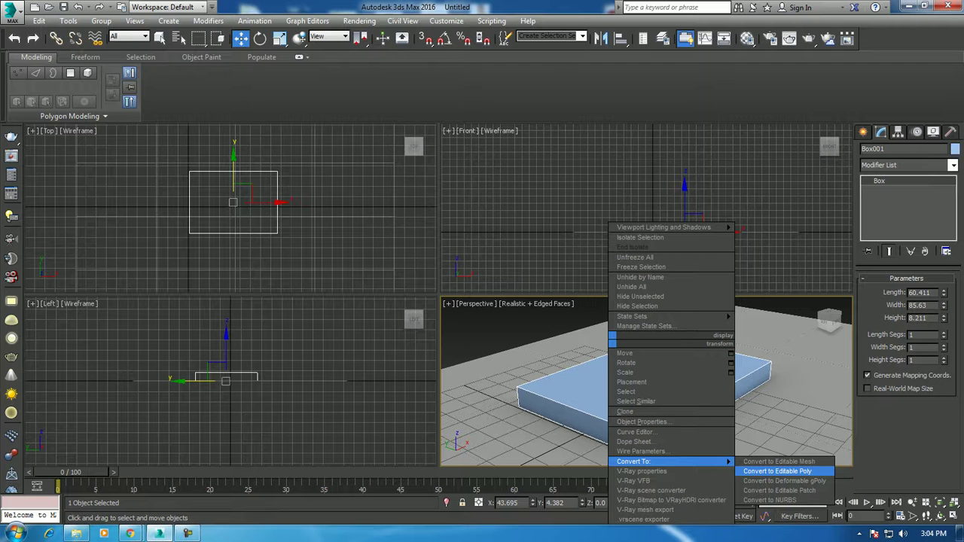
{"action": "left_click", "coordinate": [778, 471]}
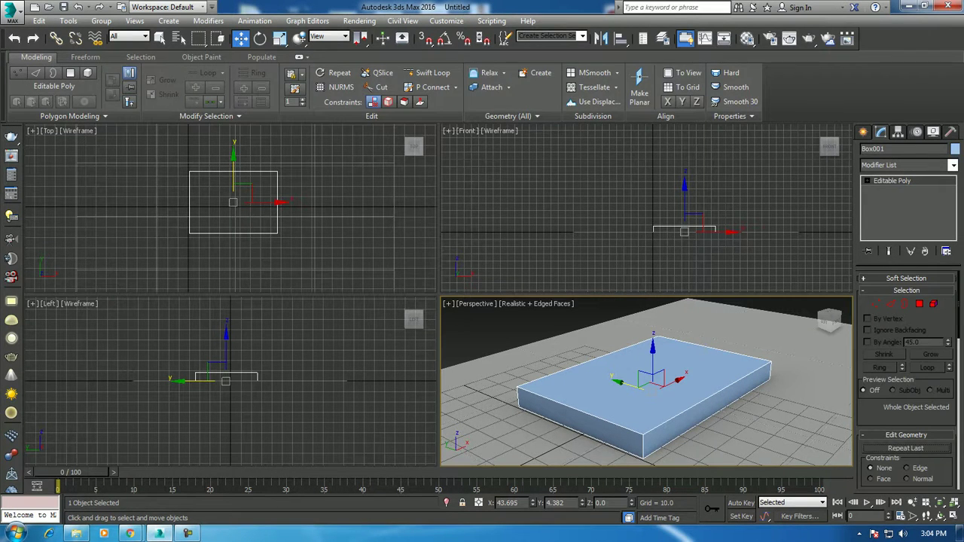
Maximize the Perspective viewport and expand Editable Poly's sub-object levels in the modifier stack
{"action": "key", "text": "alt+w"}
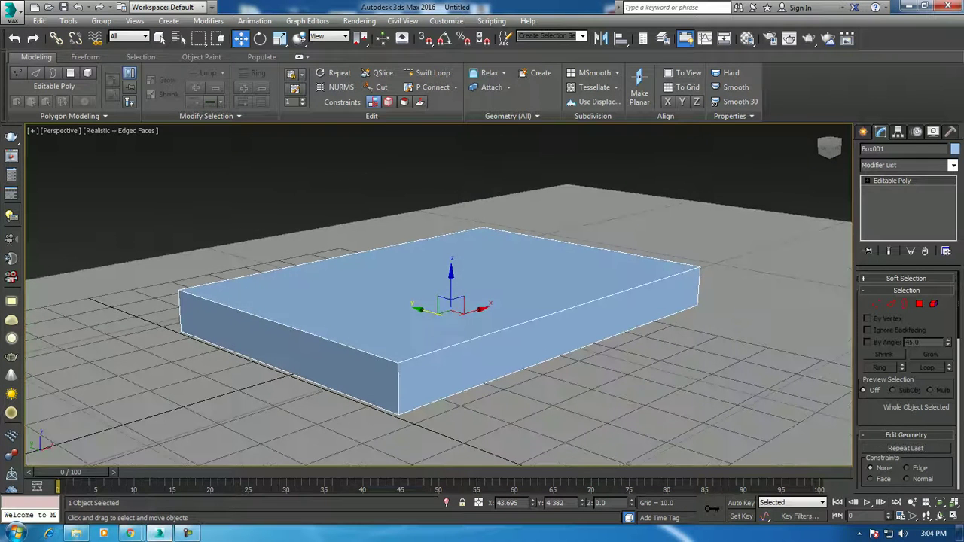
{"action": "left_click", "coordinate": [877, 303]}
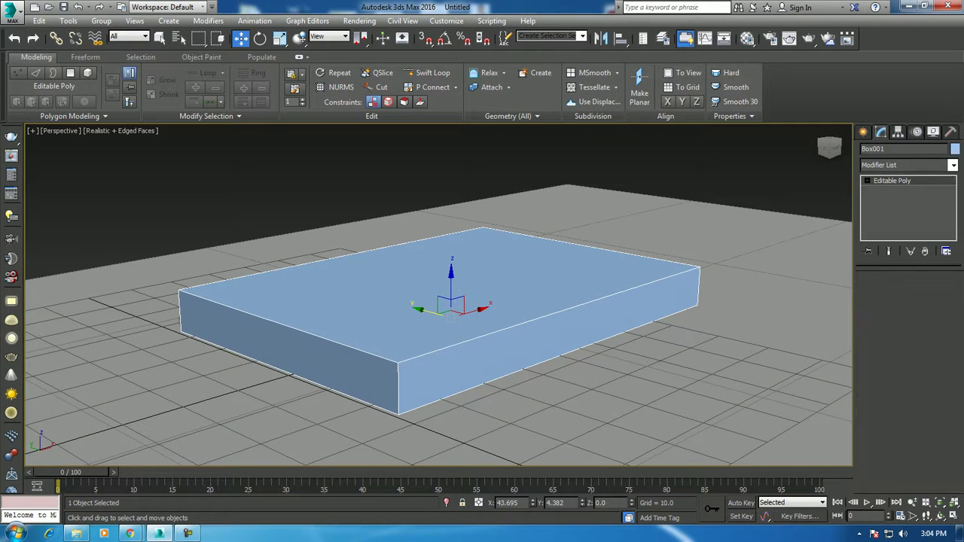
{"action": "left_click", "coordinate": [864, 132]}
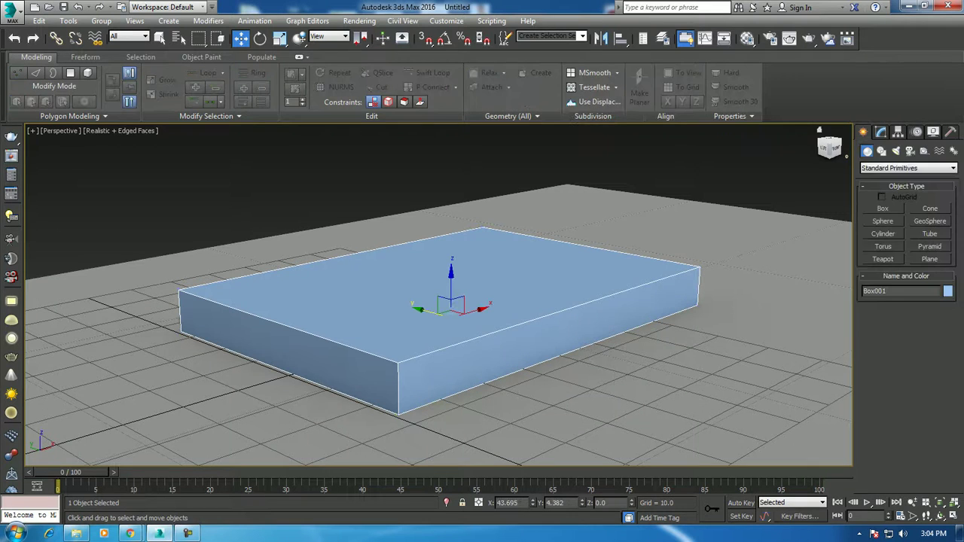
{"action": "left_click", "coordinate": [881, 132]}
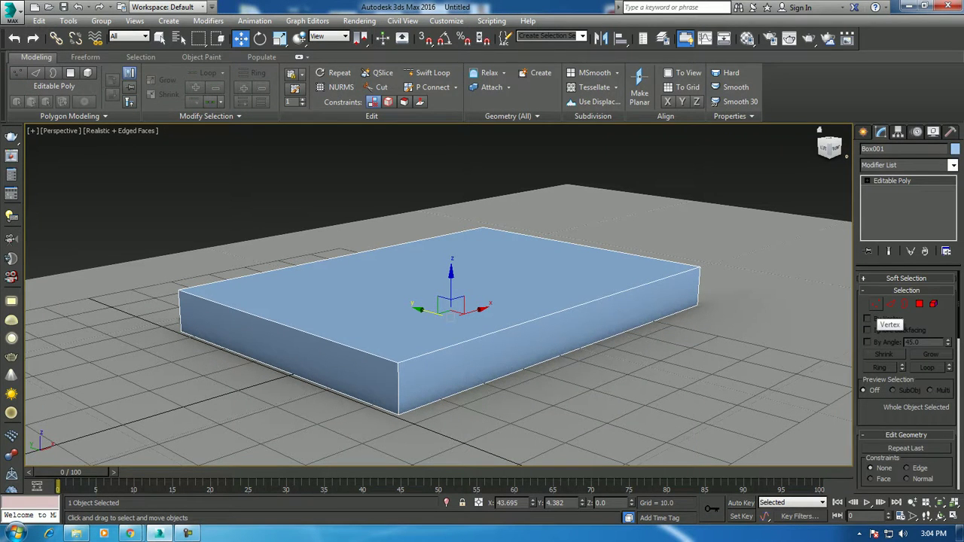
{"action": "left_click", "coordinate": [867, 181]}
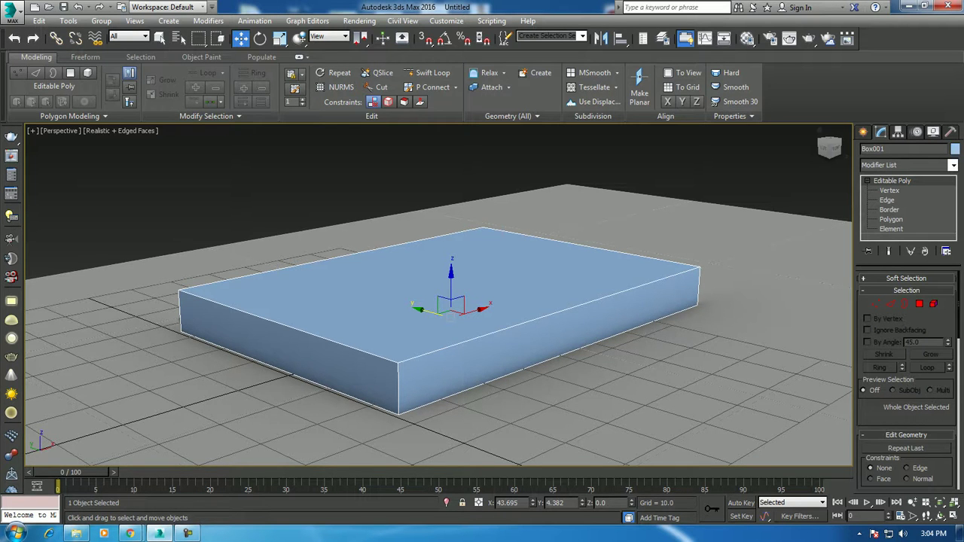
Try moving a corner vertex and the front top edge, then bring the edge back flat
{"action": "left_click", "coordinate": [889, 190]}
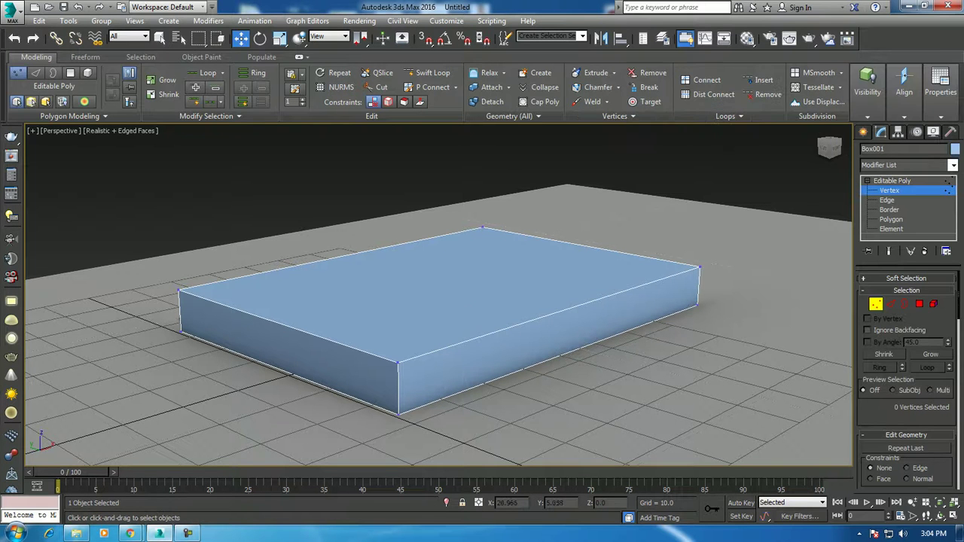
{"action": "left_click", "coordinate": [397, 364]}
{"action": "mouse_move", "coordinate": [397, 331]}
{"action": "left_mouse_down"}
{"action": "mouse_move", "coordinate": [397, 271]}
{"action": "mouse_move", "coordinate": [397, 364]}
{"action": "left_mouse_up"}
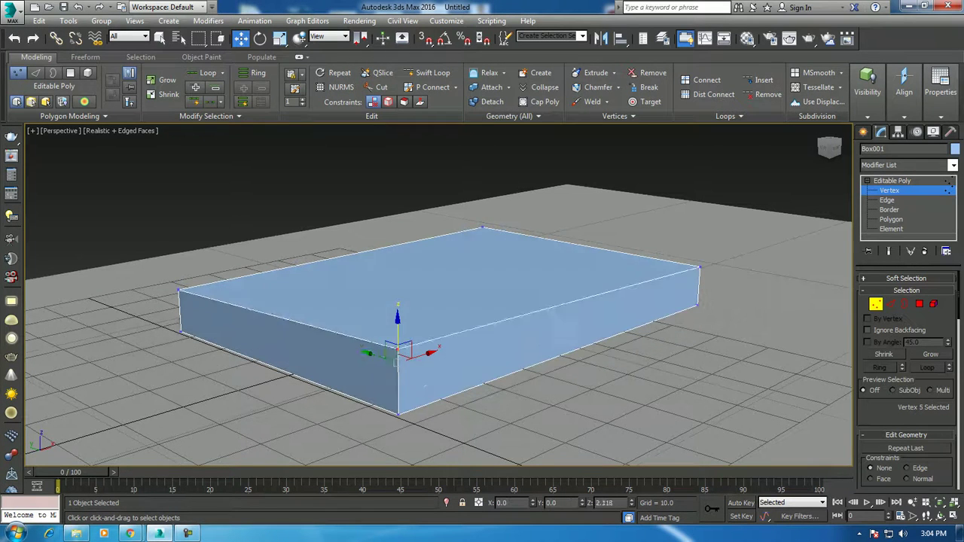
{"action": "key", "text": "2"}
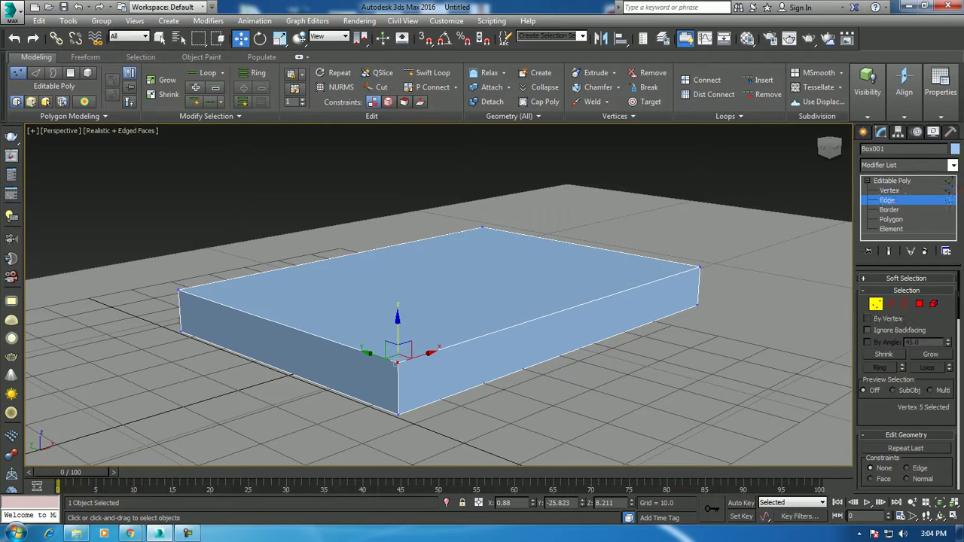
{"action": "left_click", "coordinate": [549, 315]}
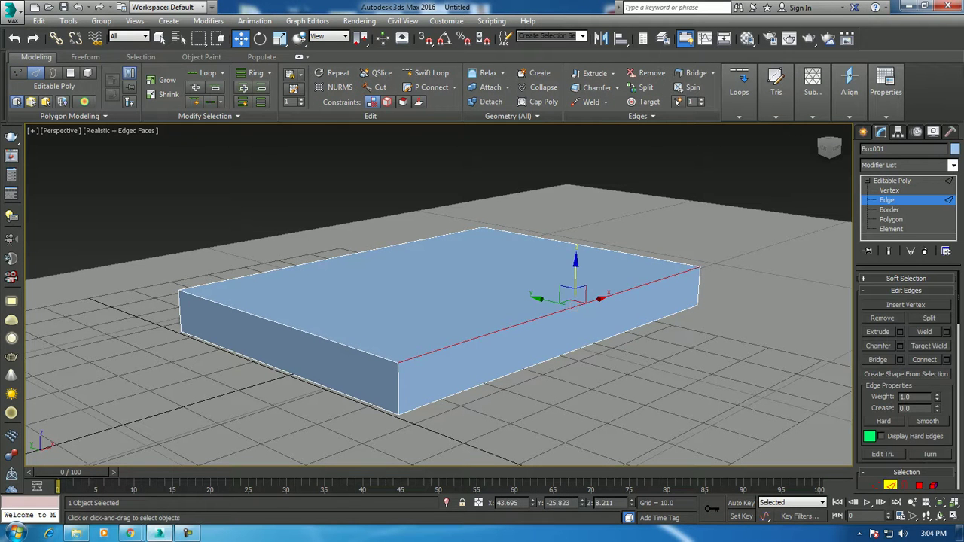
{"action": "left_click_drag", "start_coordinate": [575, 256], "coordinate": [575, 199]}
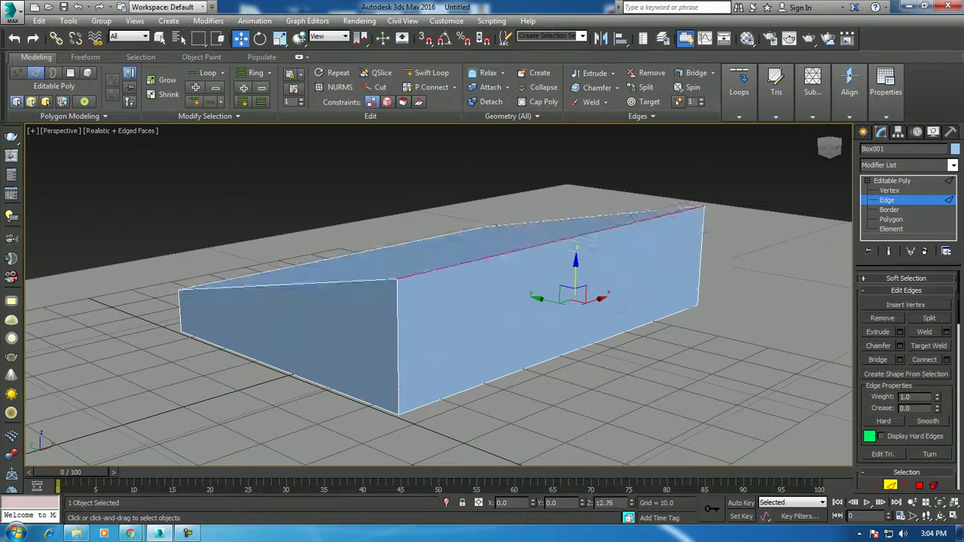
{"action": "left_click_drag", "start_coordinate": [576, 256], "coordinate": [576, 313]}
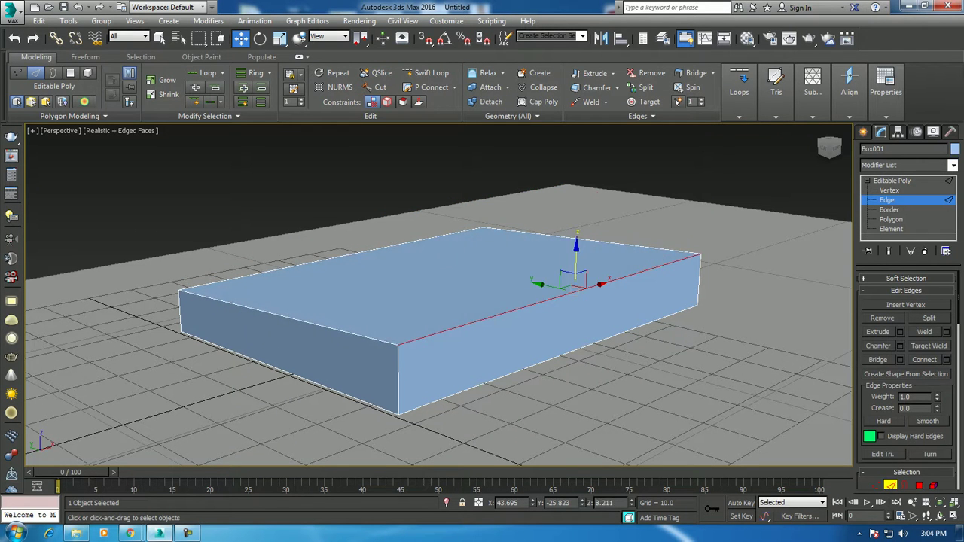
{"action": "left_click_drag", "start_coordinate": [575, 245], "coordinate": [575, 259]}
Delete the box's top face, then cap the open border to close it again
{"action": "key", "text": "4"}
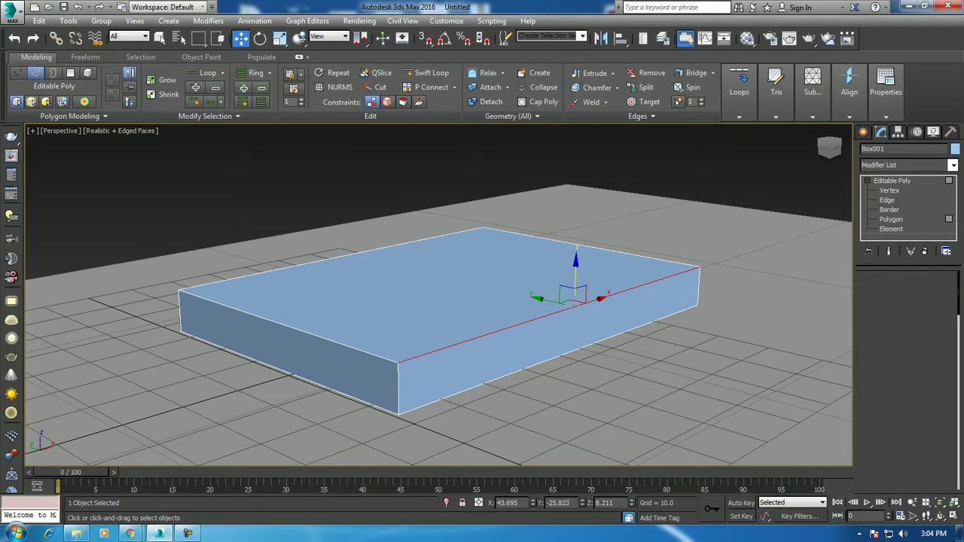
{"action": "left_click", "coordinate": [346, 258]}
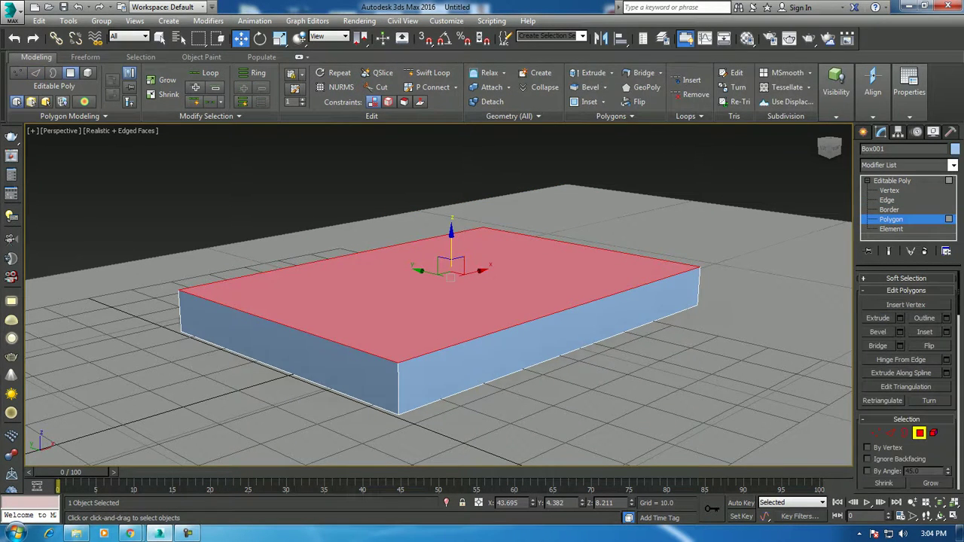
{"action": "key", "text": "Delete"}
{"action": "key", "text": "3"}
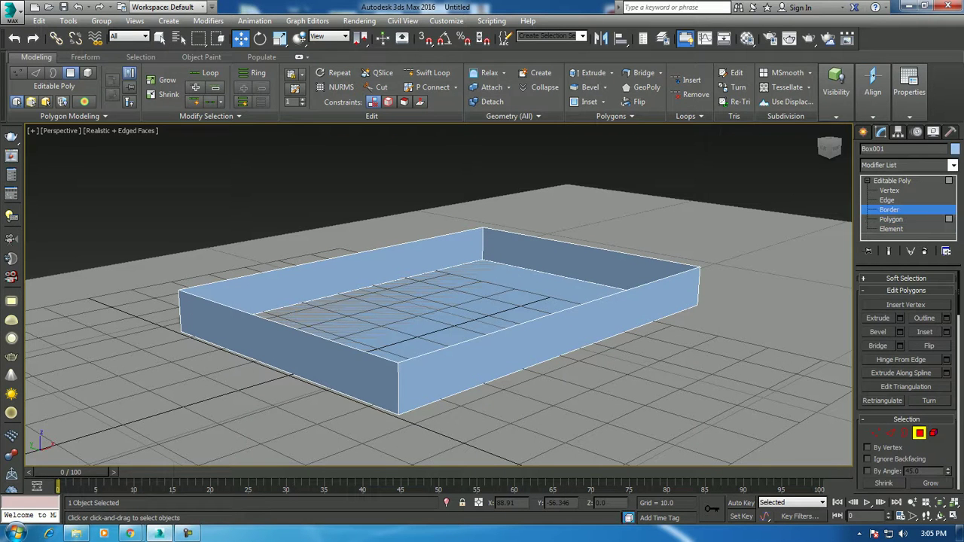
{"action": "left_click", "coordinate": [301, 330]}
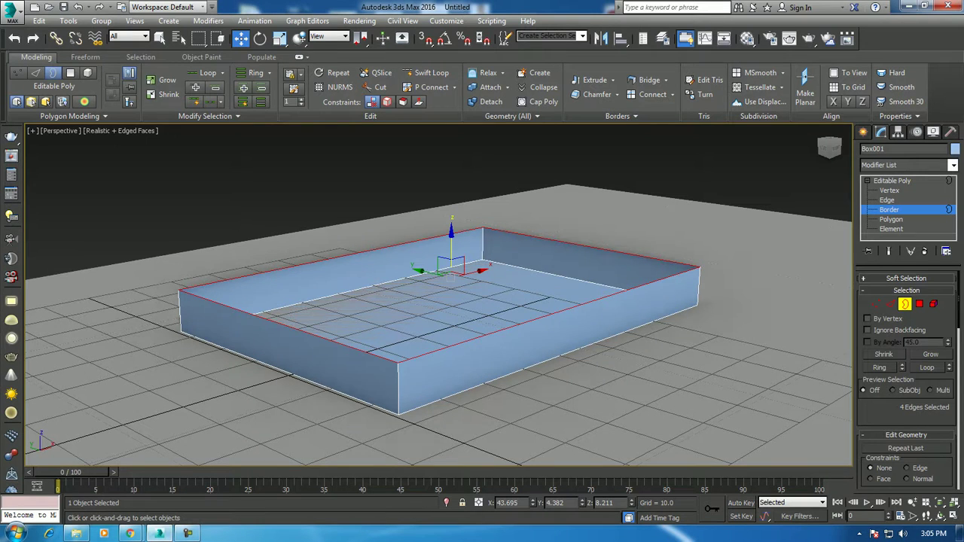
{"action": "key", "text": "alt+p"}
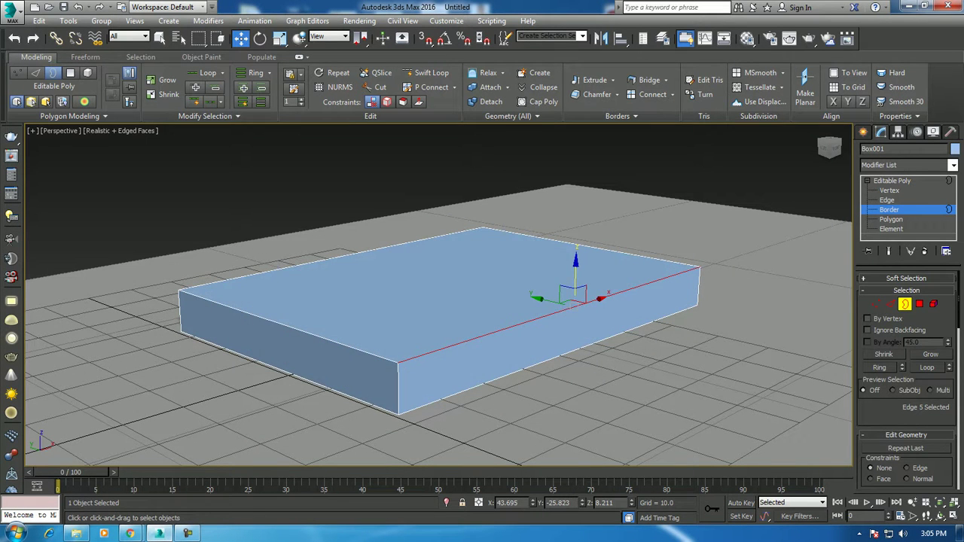
Delete the whole element, restore it with Ctrl+Z, and exit Element sub-object level
{"action": "key", "text": "5"}
{"action": "key", "text": "ctrl+a"}
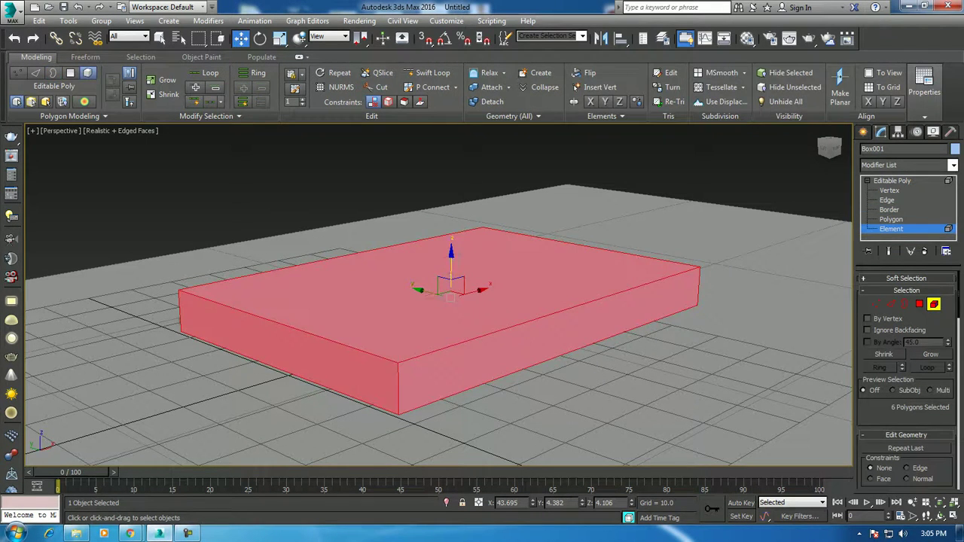
{"action": "key", "text": "Delete"}
{"action": "key", "text": "ctrl+z"}
{"action": "key", "text": "ctrl+z"}
{"action": "key", "text": "5"}
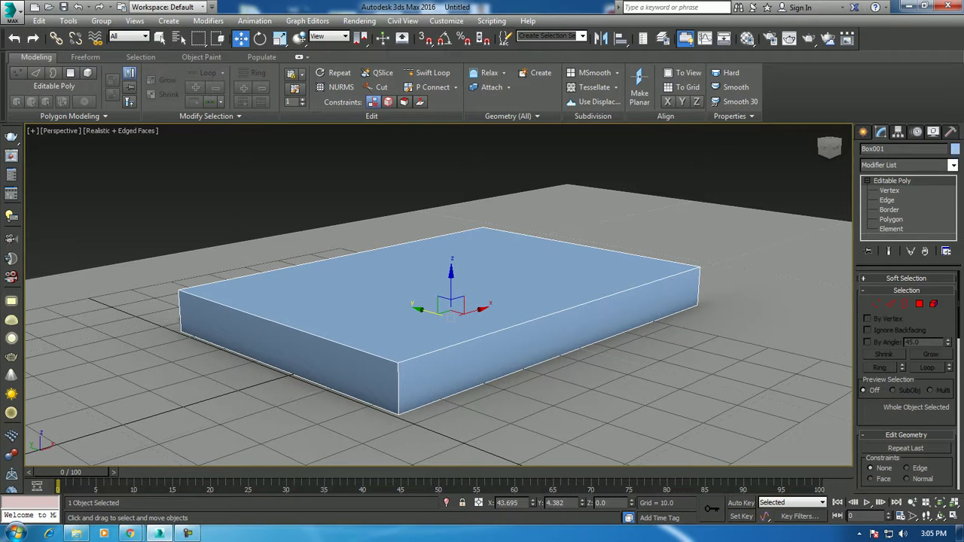
Select the box's top long edge at Edge level in the enlarged Top view
{"action": "key", "text": "alt+w"}
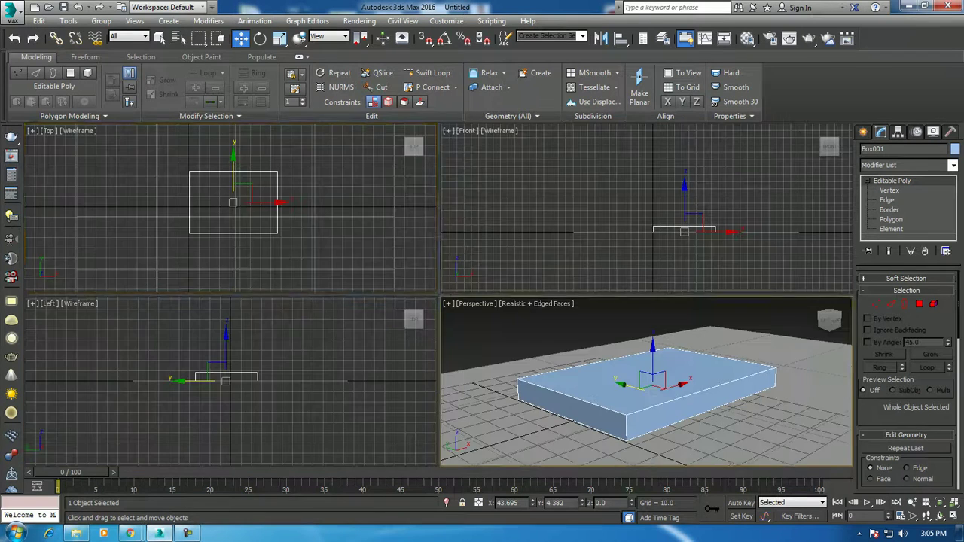
{"action": "key", "text": "alt+w"}
{"action": "key", "text": "2"}
{"action": "left_click", "coordinate": [426, 221]}
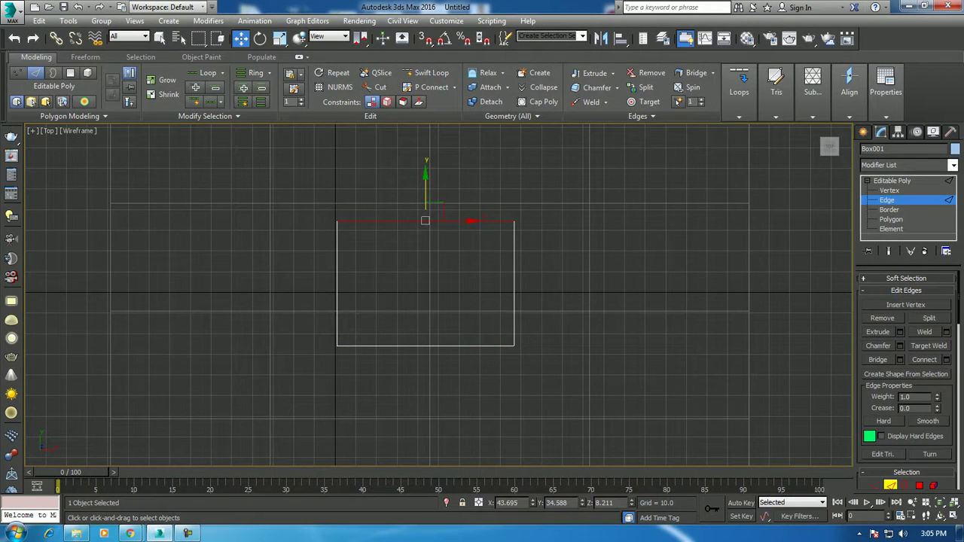
{"action": "key", "text": "alt+w"}
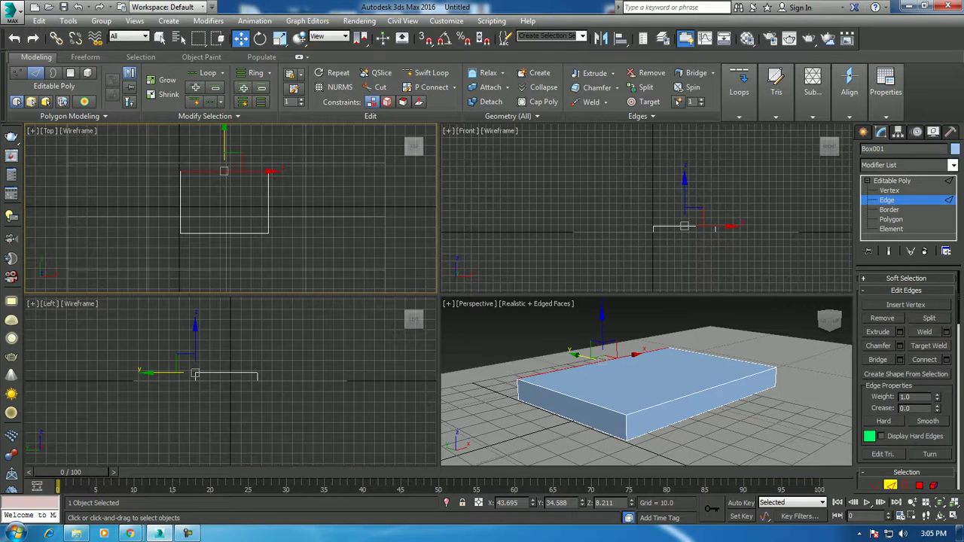
Extend the selection to the ring of four parallel edges and widen the Command Panel
{"action": "scroll", "coordinate": [908, 377], "scroll_direction": "down", "scroll_amount": 3}
{"action": "scroll", "coordinate": [907, 376], "scroll_direction": "down", "scroll_amount": 3}
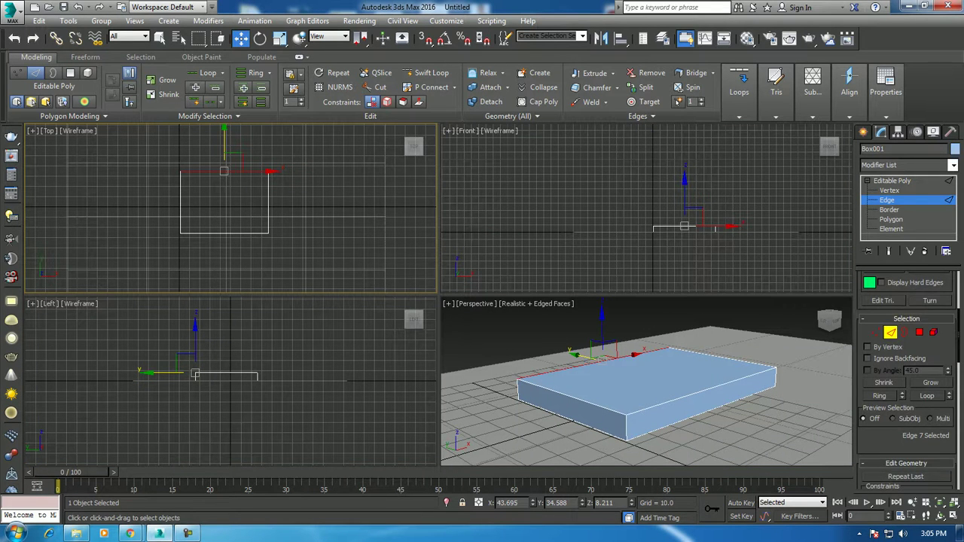
{"action": "left_click", "coordinate": [880, 396]}
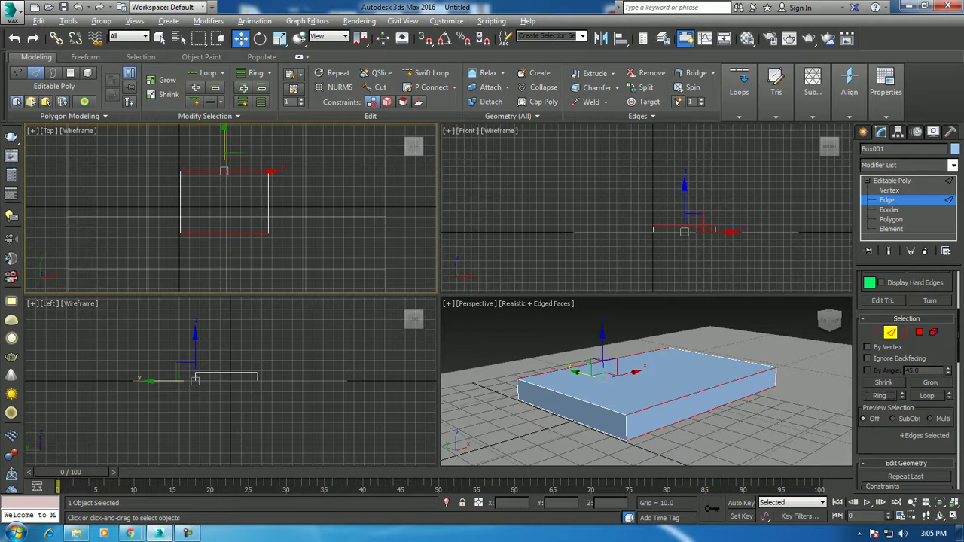
{"action": "mouse_move", "coordinate": [641, 392]}
{"action": "middle_mouse_down", "text": "alt"}
{"action": "mouse_move", "coordinate": [603, 388]}
{"action": "mouse_move", "coordinate": [678, 380]}
{"action": "middle_mouse_up", "text": "alt"}
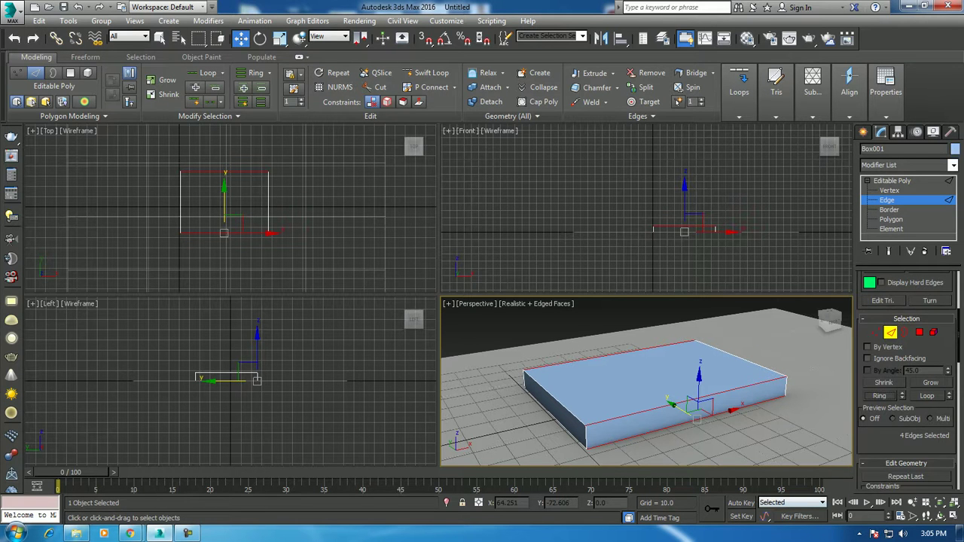
{"action": "scroll", "coordinate": [908, 376], "scroll_direction": "down", "scroll_amount": 5}
{"action": "scroll", "coordinate": [907, 376], "scroll_direction": "down", "scroll_amount": 3}
{"action": "scroll", "coordinate": [908, 376], "scroll_direction": "down", "scroll_amount": 3}
{"action": "scroll", "coordinate": [908, 377], "scroll_direction": "down", "scroll_amount": 3}
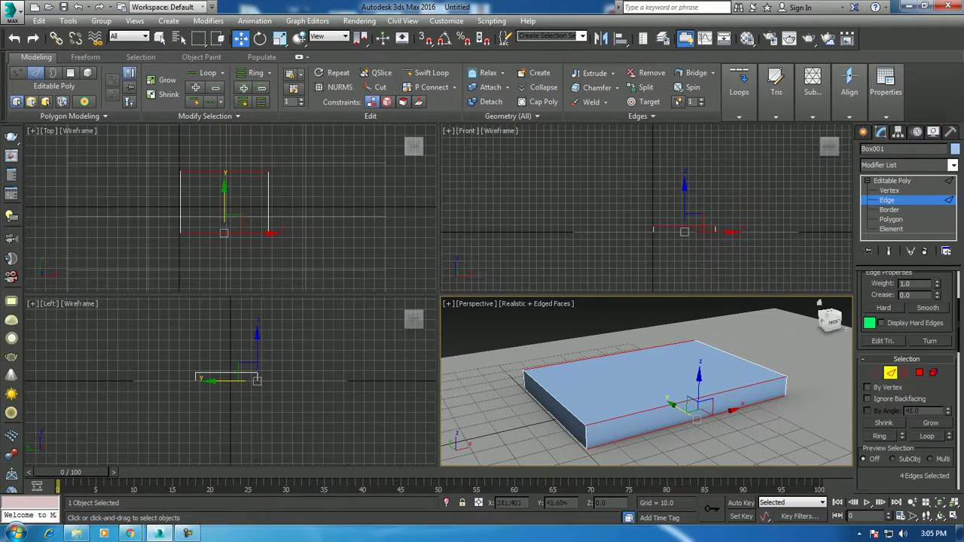
{"action": "left_click_drag", "start_coordinate": [856, 301], "coordinate": [637, 301]}
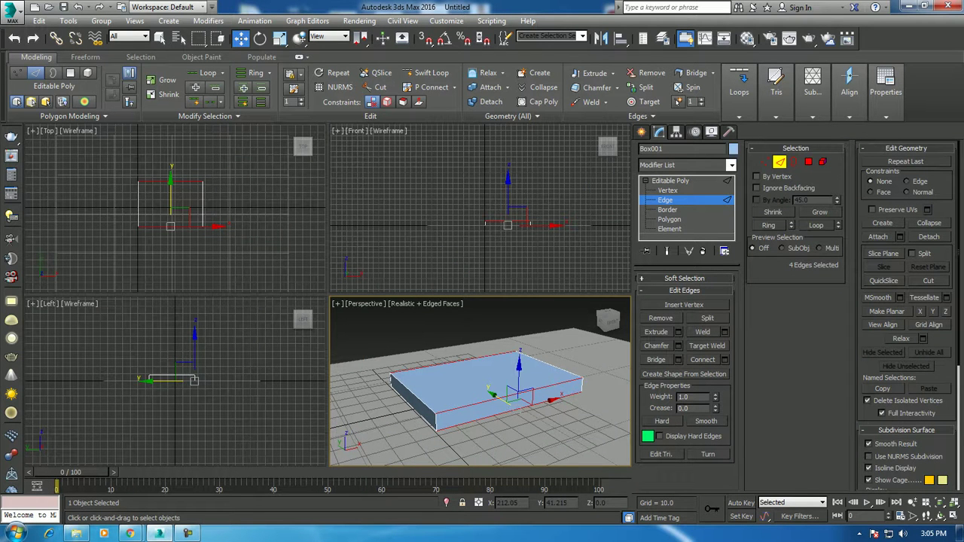
Connect the ring edges with 2 segments and pinch 74, then deselect and maximize Perspective
{"action": "left_click", "coordinate": [724, 359]}
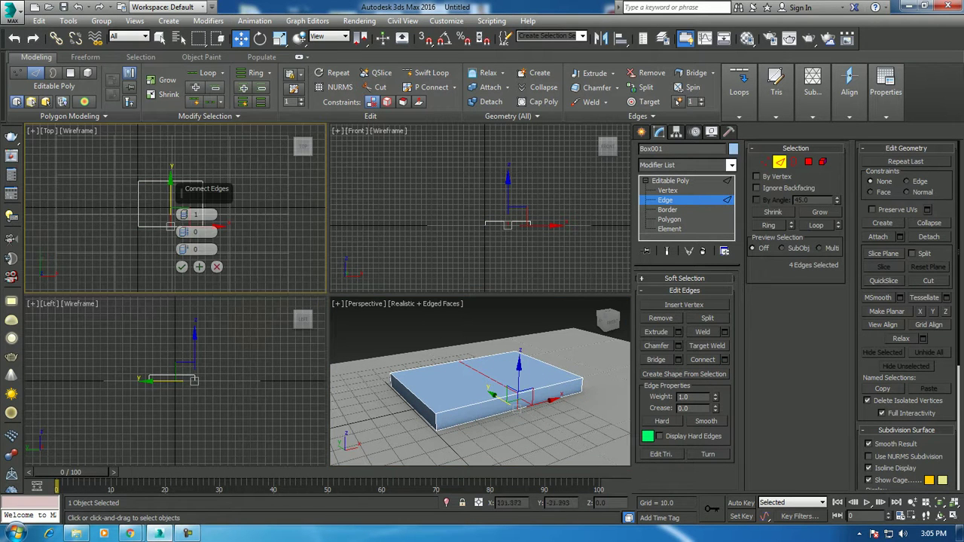
{"action": "scroll", "coordinate": [233, 234], "scroll_direction": "up", "scroll_amount": 3}
{"action": "left_click_drag", "start_coordinate": [180, 193], "coordinate": [251, 162]}
{"action": "left_click", "coordinate": [255, 181]}
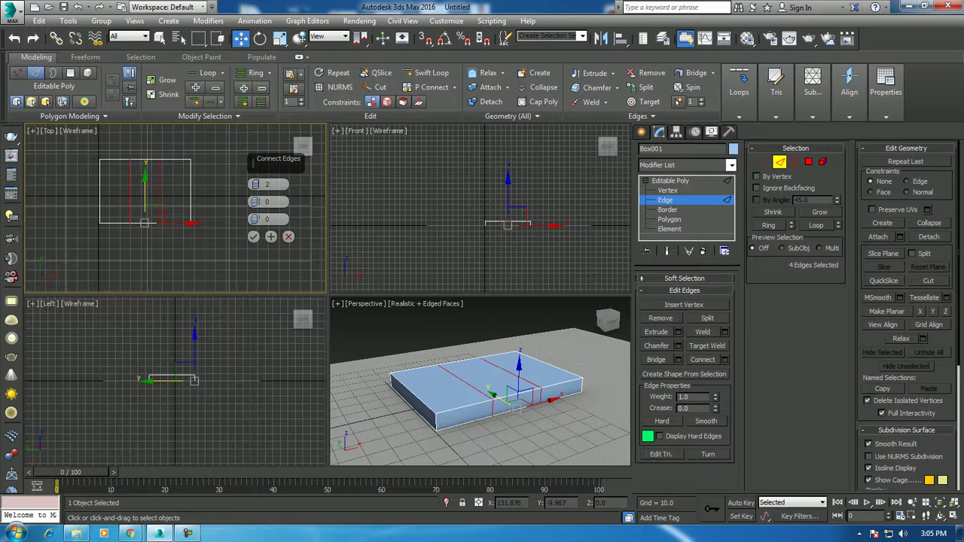
{"action": "left_click_drag", "start_coordinate": [255, 202], "coordinate": [255, 165]}
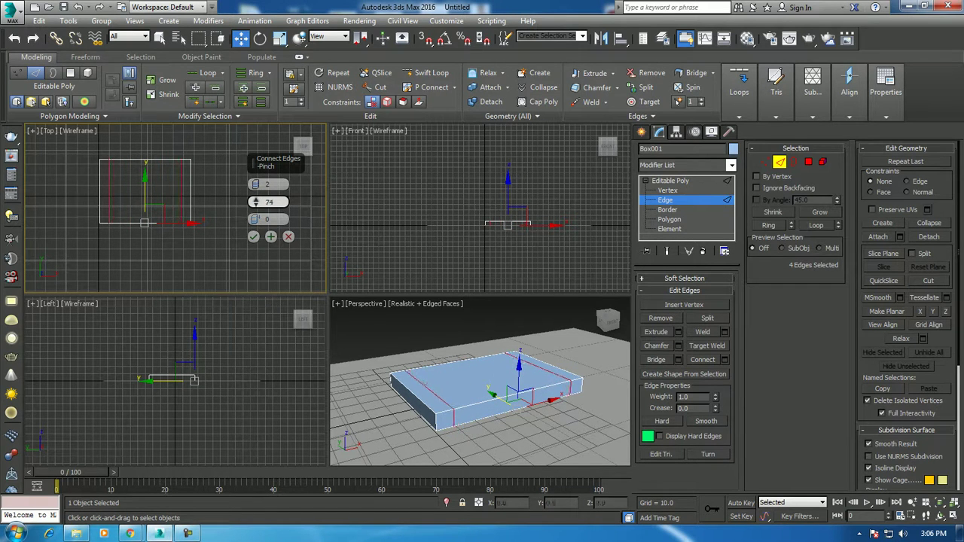
{"action": "left_click", "coordinate": [253, 237]}
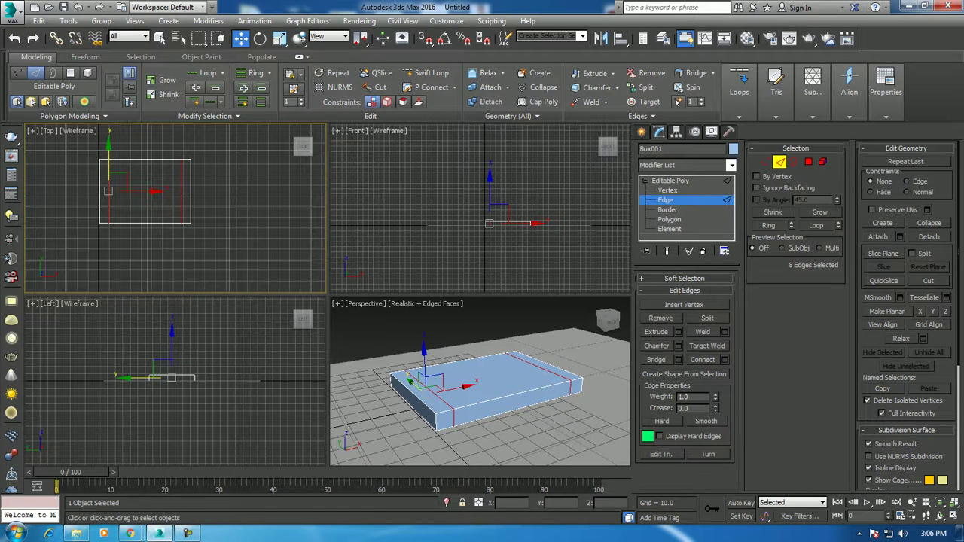
{"action": "key", "text": "ctrl+d"}
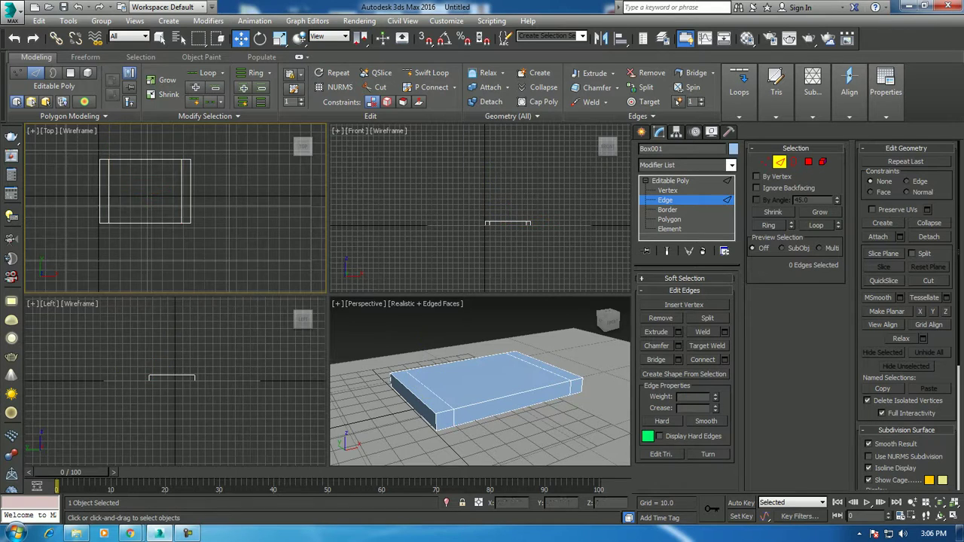
{"action": "key", "text": "alt+w"}
Select top polygons and try pulling a front vertex back, then undo the move
{"action": "middle_click_drag", "start_coordinate": [324, 301], "coordinate": [334, 303]}
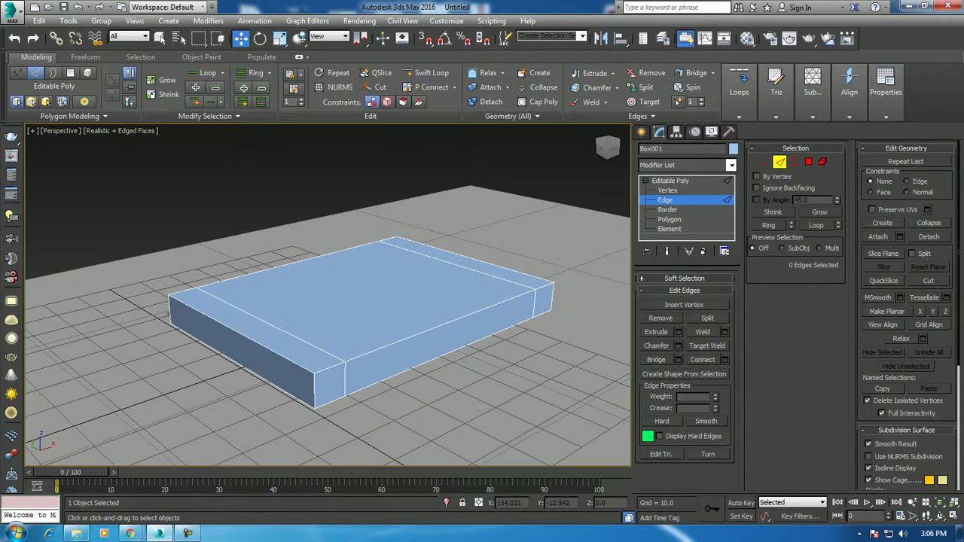
{"action": "key", "text": "4"}
{"action": "left_click", "coordinate": [256, 324]}
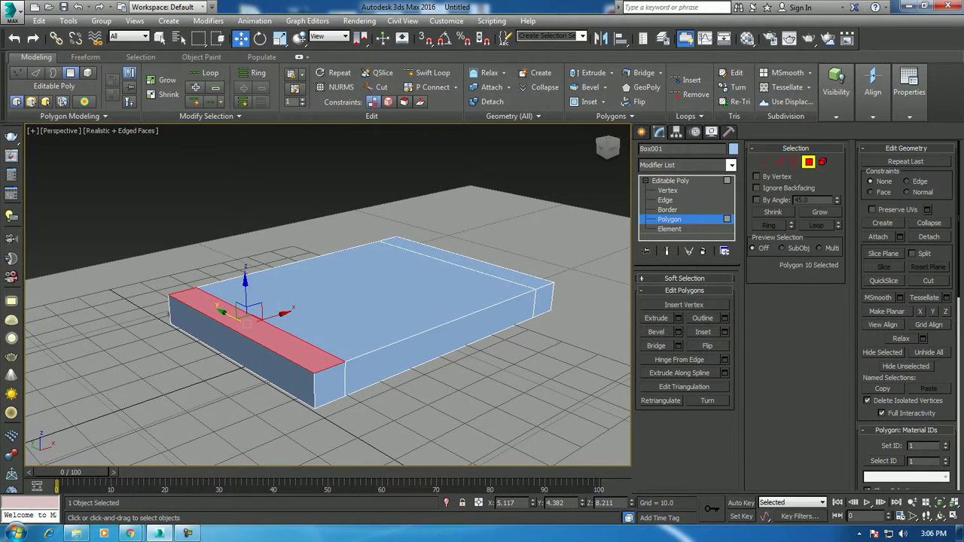
{"action": "left_click", "coordinate": [463, 262]}
{"action": "key", "text": "ctrl+Page_Up"}
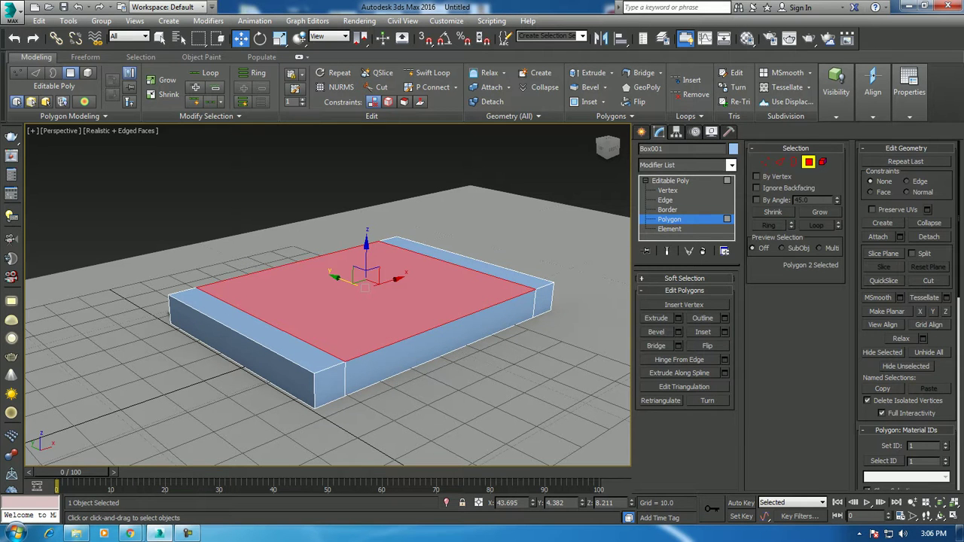
{"action": "key", "text": "1"}
{"action": "left_click", "coordinate": [345, 364]}
{"action": "left_click_drag", "start_coordinate": [345, 343], "coordinate": [345, 271]}
{"action": "key", "text": "ctrl+z"}
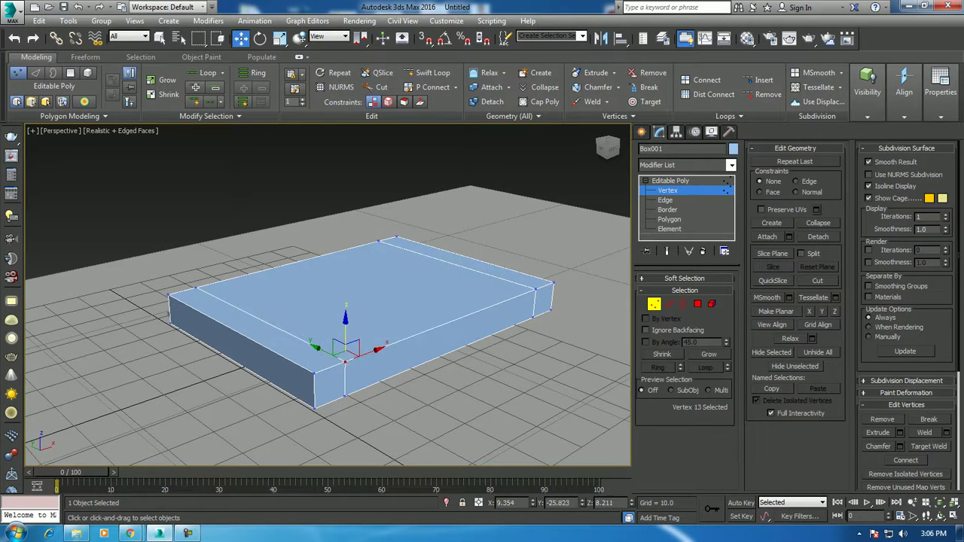
In Top view, connect the left-edge ring with 2 segments and pinch 69, then exit to object level
{"action": "key", "text": "alt+w"}
{"action": "key", "text": "alt+w"}
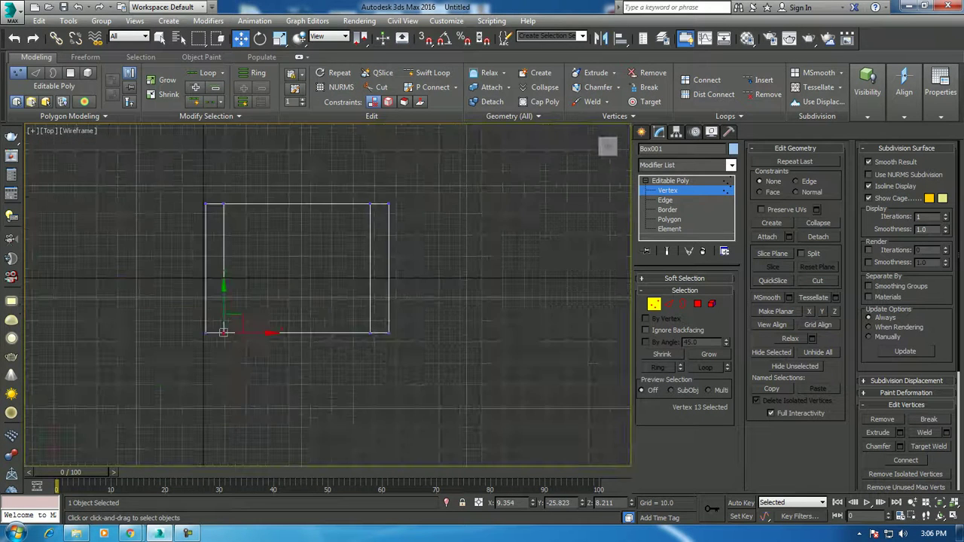
{"action": "left_click", "coordinate": [670, 304]}
{"action": "left_click", "coordinate": [205, 271]}
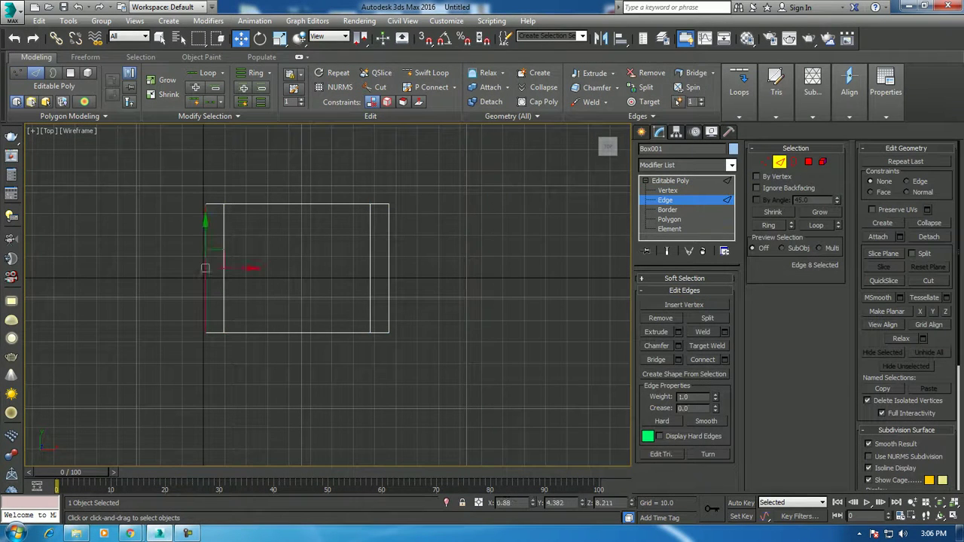
{"action": "left_click", "coordinate": [768, 225]}
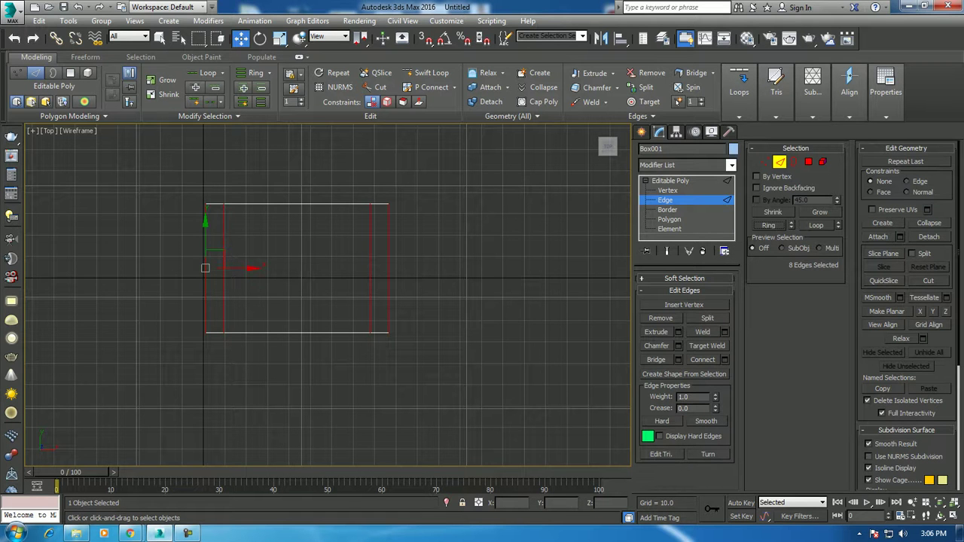
{"action": "left_click", "coordinate": [724, 359]}
{"action": "left_click_drag", "start_coordinate": [479, 257], "coordinate": [480, 261]}
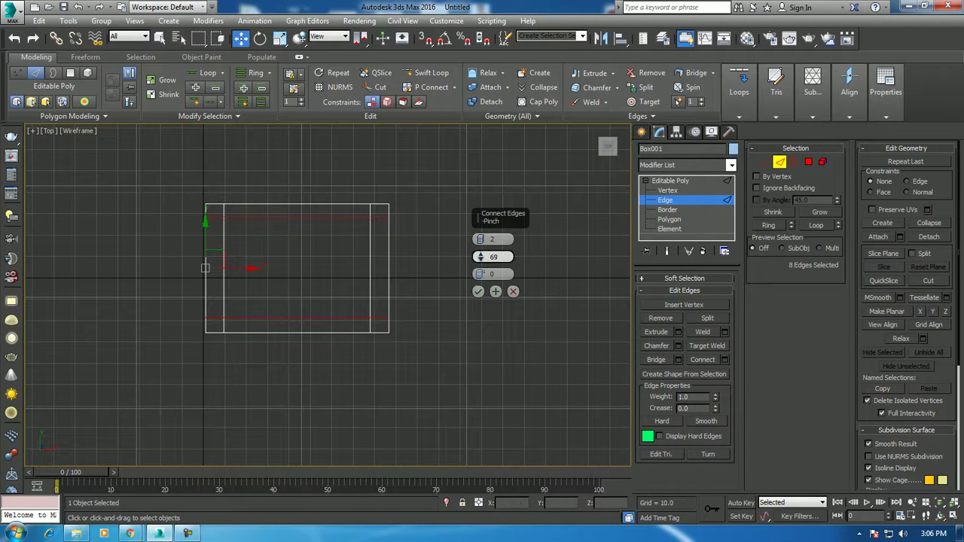
{"action": "left_click", "coordinate": [478, 292]}
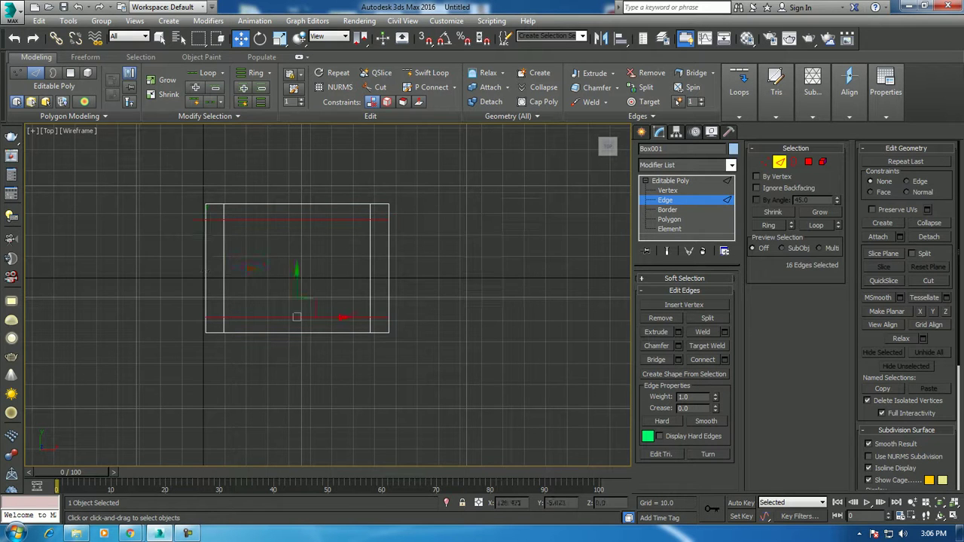
{"action": "key", "text": "alt+w"}
{"action": "key", "text": "alt+w"}
{"action": "middle_click_drag", "start_coordinate": [324, 301], "coordinate": [354, 286], "text": "alt"}
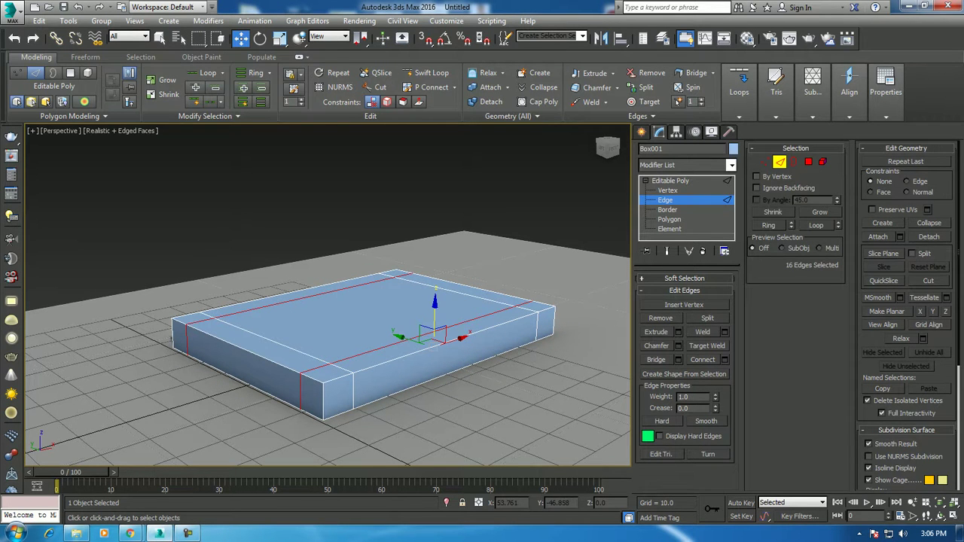
{"action": "key", "text": "2"}
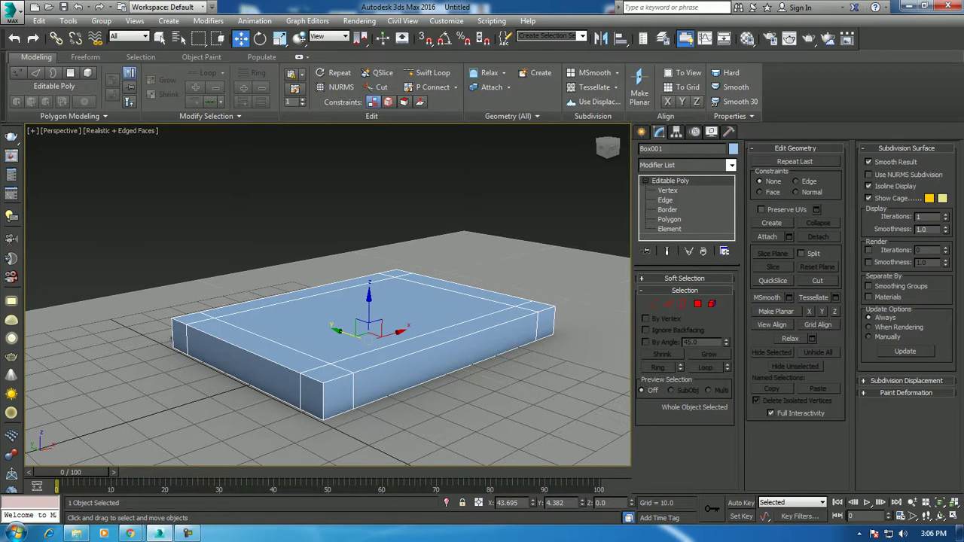
Raise the box, select its four bottom corner polygons and start an extrude
{"action": "left_click_drag", "start_coordinate": [369, 298], "coordinate": [370, 147]}
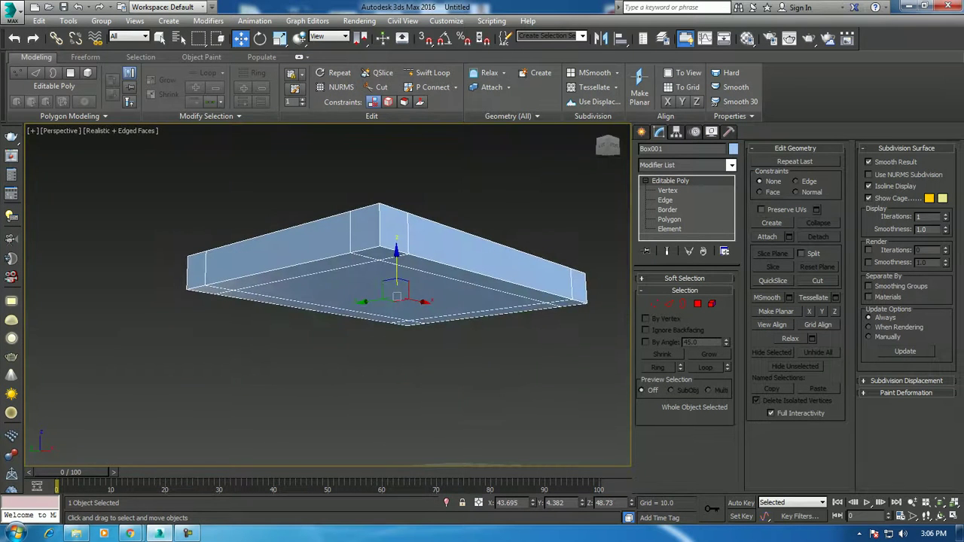
{"action": "middle_click_drag", "start_coordinate": [397, 271], "coordinate": [377, 252], "text": "alt"}
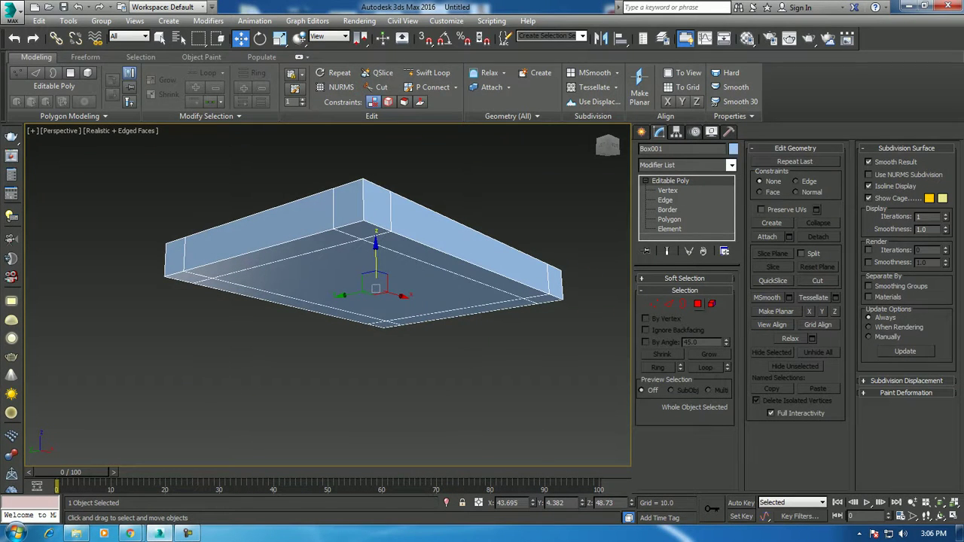
{"action": "key", "text": "4"}
{"action": "left_click", "coordinate": [361, 230]}
{"action": "left_click", "coordinate": [541, 298], "text": "ctrl"}
{"action": "left_click", "coordinate": [384, 323], "text": "ctrl"}
{"action": "left_click", "coordinate": [189, 278], "text": "ctrl"}
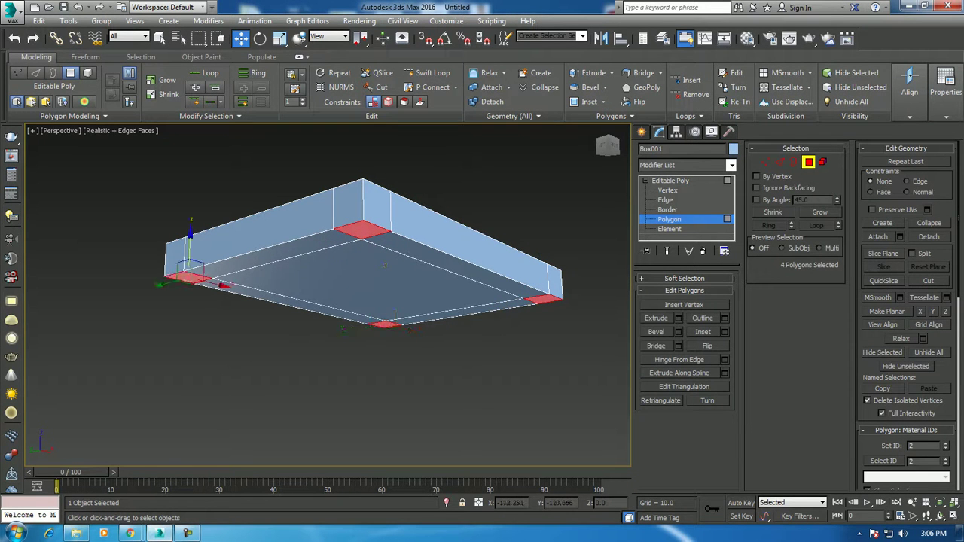
{"action": "middle_click_drag", "start_coordinate": [307, 226], "coordinate": [307, 155], "text": "alt"}
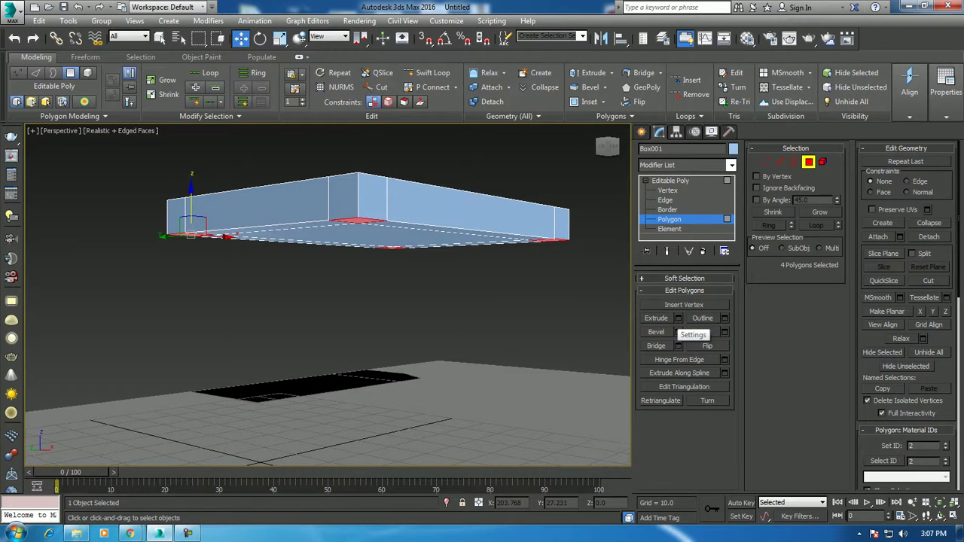
{"action": "left_click", "coordinate": [678, 318]}
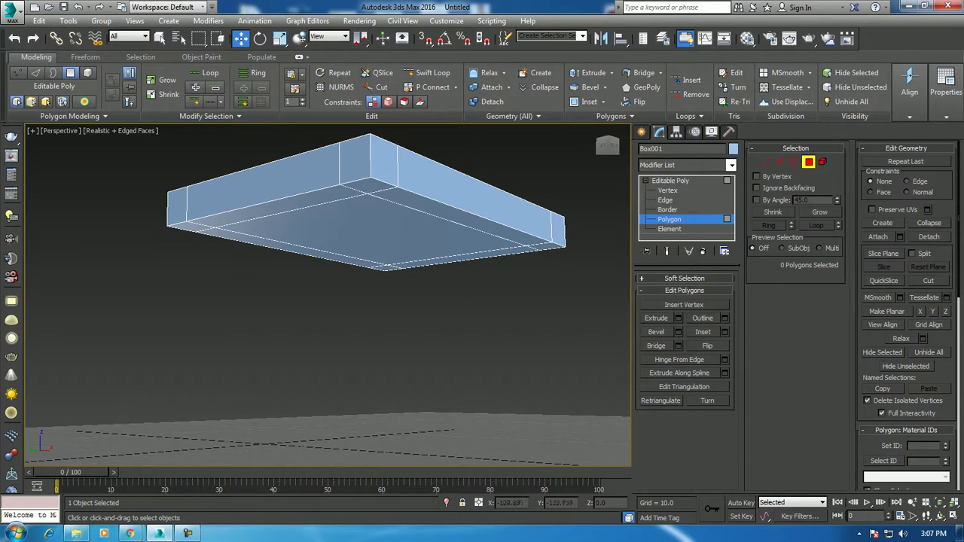
Reselect the four underside corner polygons and open the Extrude settings
{"action": "left_click", "coordinate": [369, 187]}
{"action": "left_click", "coordinate": [546, 247], "text": "ctrl"}
{"action": "left_click", "coordinate": [385, 268], "text": "ctrl"}
{"action": "left_click", "coordinate": [191, 226], "text": "ctrl"}
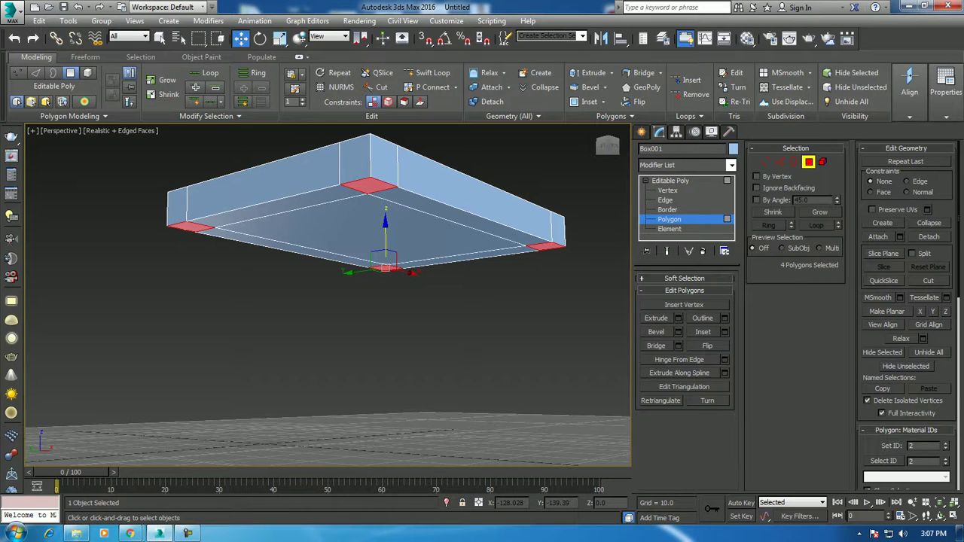
{"action": "left_click", "coordinate": [191, 226]}
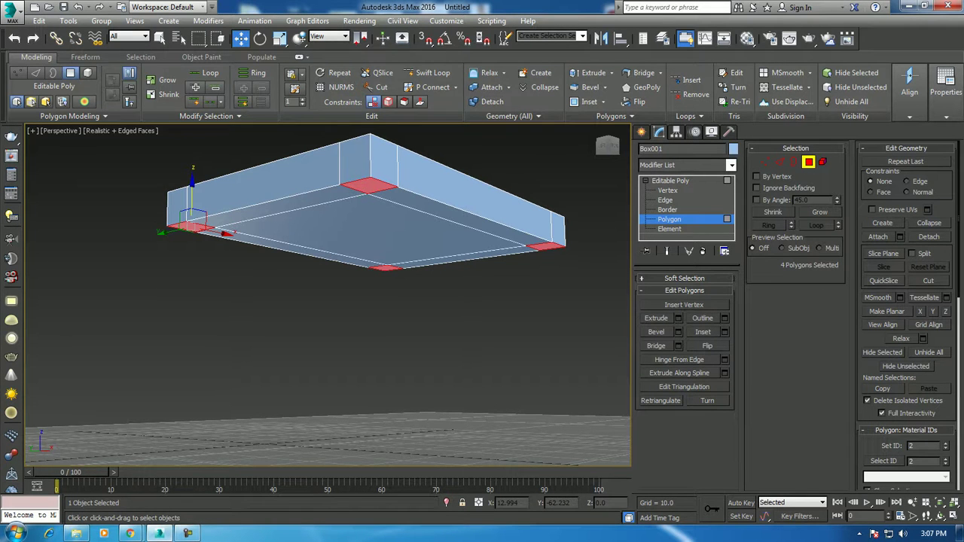
{"action": "left_click", "coordinate": [678, 318]}
Extrude the legs to height 48.286 and commit, then clear the selection
{"action": "left_click_drag", "start_coordinate": [480, 257], "coordinate": [480, 228]}
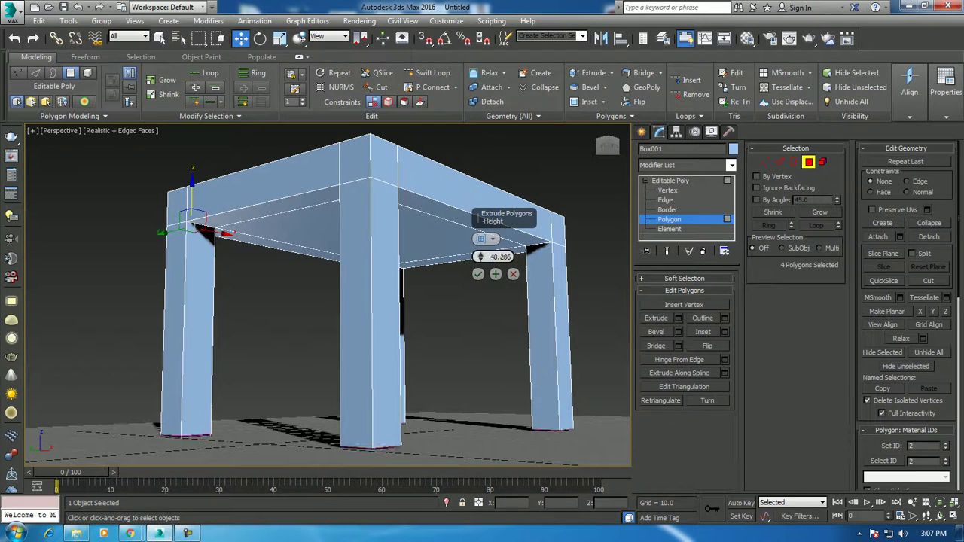
{"action": "left_click", "coordinate": [478, 273]}
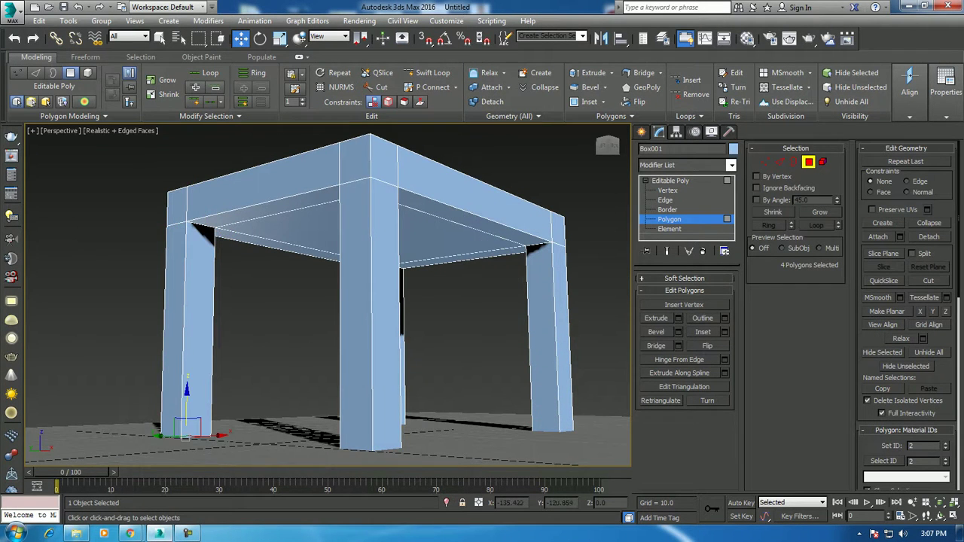
{"action": "key", "text": "ctrl+d"}
{"action": "middle_click_drag", "start_coordinate": [331, 301], "coordinate": [332, 248], "text": "alt"}
In the enlarged Front view, marquee-select the top vertices and move them up to thicken the seat
{"action": "key", "text": "alt+w"}
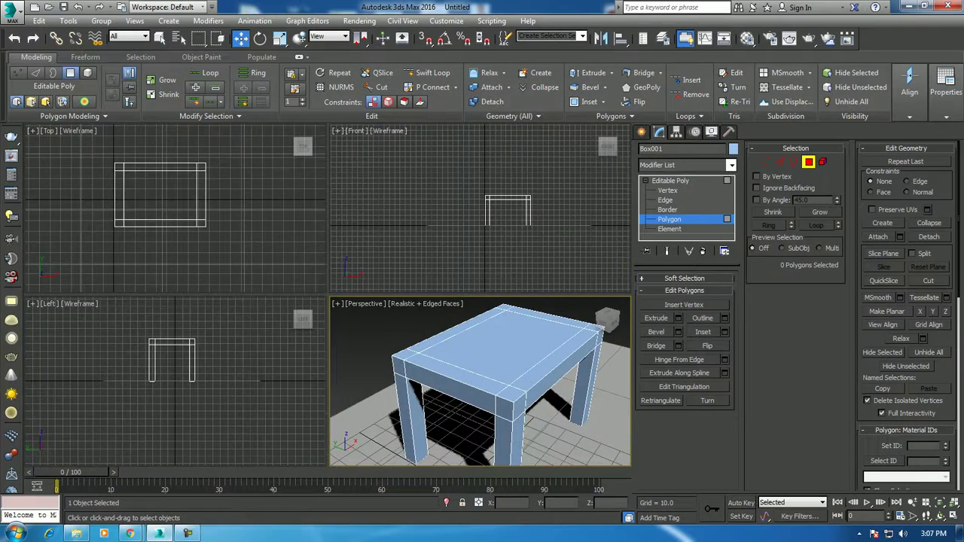
{"action": "key", "text": "alt+w"}
{"action": "scroll", "coordinate": [376, 285], "scroll_direction": "up", "scroll_amount": 2}
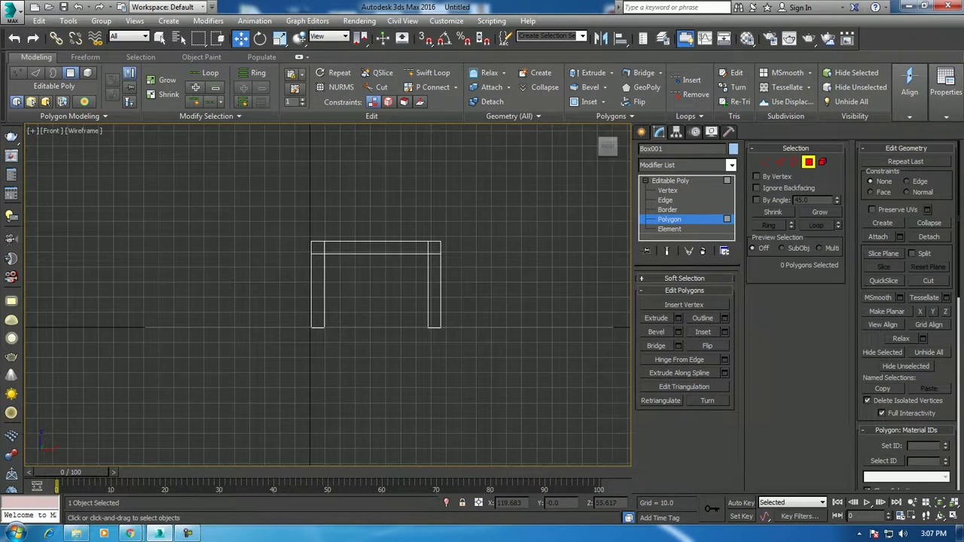
{"action": "key", "text": "alt+w"}
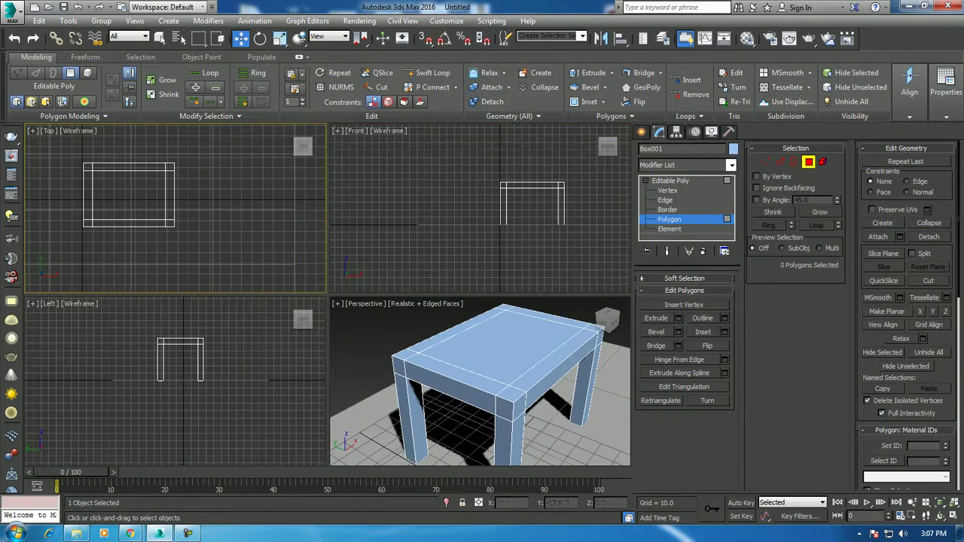
{"action": "key", "text": "alt+w"}
{"action": "key", "text": "1"}
{"action": "left_click_drag", "start_coordinate": [362, 230], "coordinate": [388, 256]}
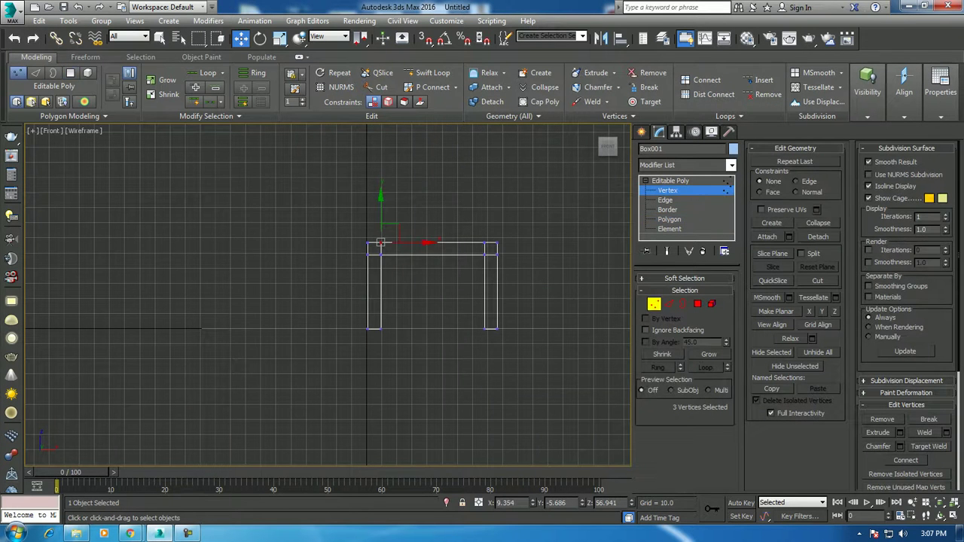
{"action": "left_click_drag", "start_coordinate": [258, 186], "coordinate": [527, 265]}
{"action": "left_click_drag", "start_coordinate": [433, 215], "coordinate": [433, 205]}
{"action": "left_click_drag", "start_coordinate": [362, 277], "coordinate": [424, 267]}
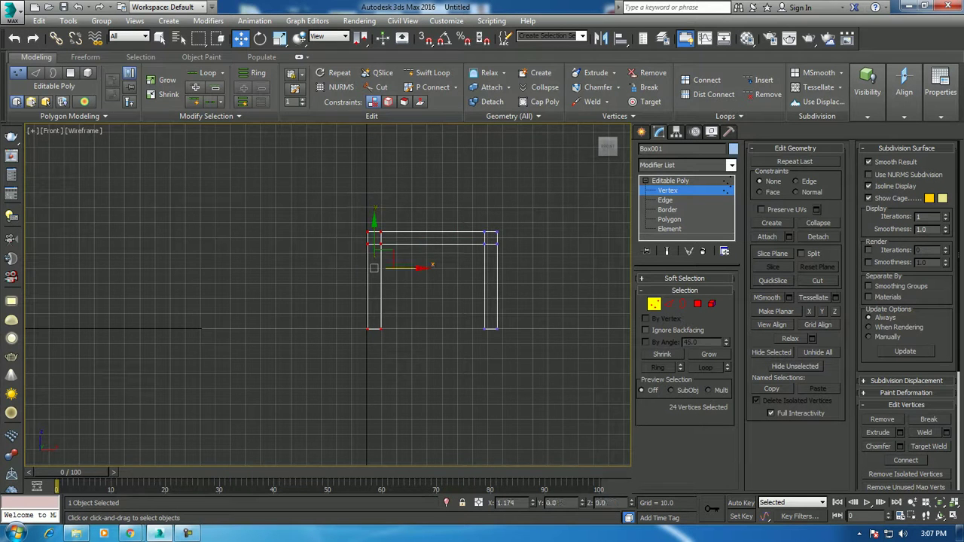
Switch to Polygon level in Perspective and select a back corner of the seat top
{"action": "key", "text": "alt+w"}
{"action": "right_click", "coordinate": [381, 294]}
{"action": "key", "text": "alt+w"}
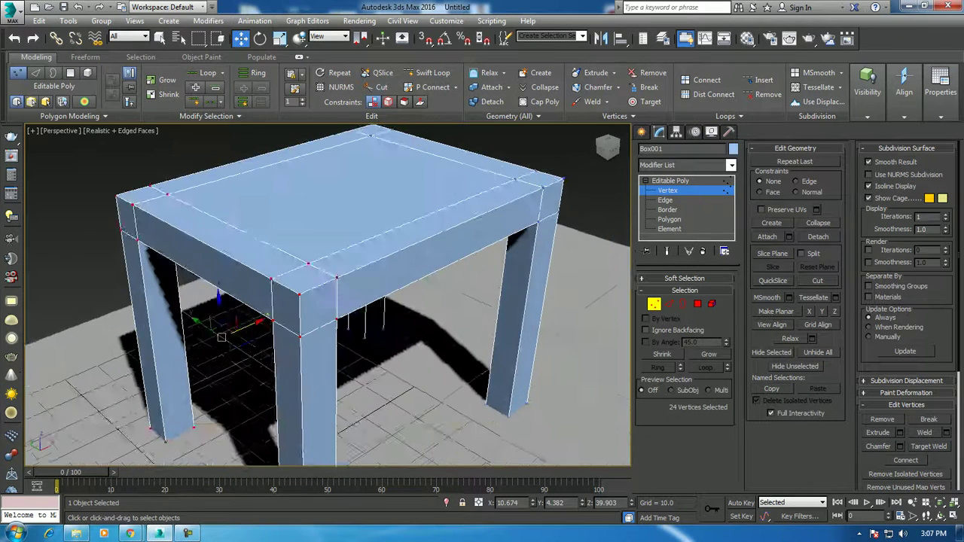
{"action": "middle_click_drag", "start_coordinate": [327, 293], "coordinate": [377, 301], "text": "alt"}
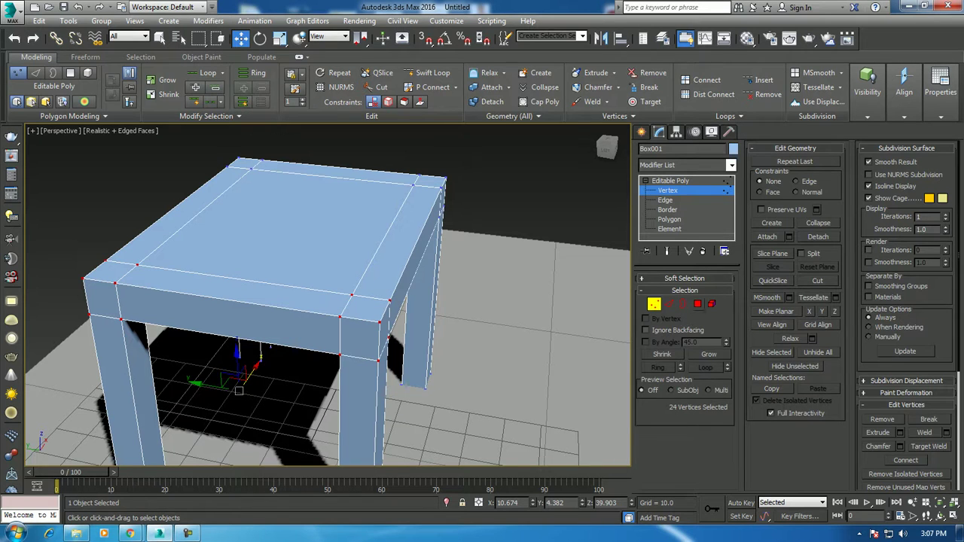
{"action": "left_click", "coordinate": [697, 303]}
{"action": "left_click", "coordinate": [109, 271]}
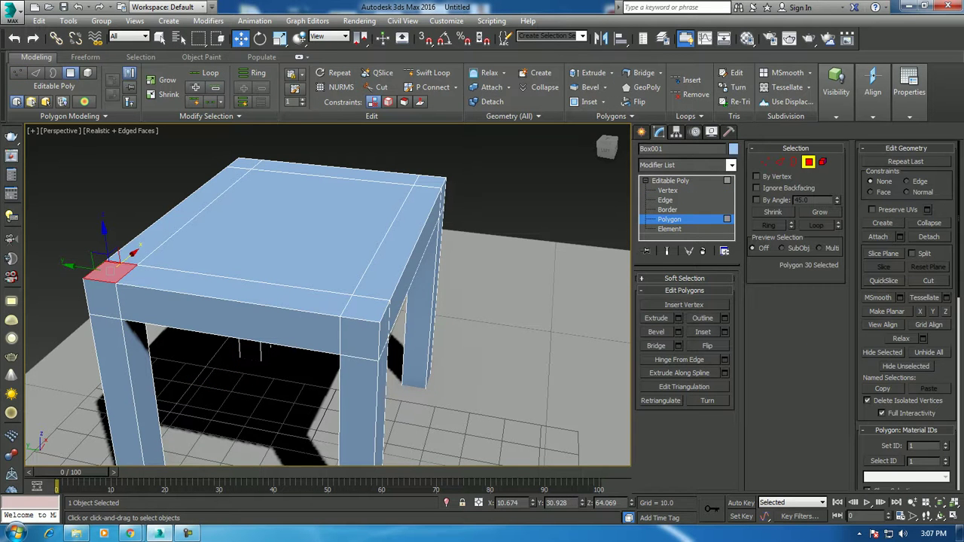
Add the other back corner and extrude both upward into tall backrest posts
{"action": "left_click", "coordinate": [248, 160], "text": "ctrl"}
{"action": "left_click", "coordinate": [656, 345]}
{"action": "middle_click_drag", "start_coordinate": [328, 302], "coordinate": [377, 301], "text": "alt"}
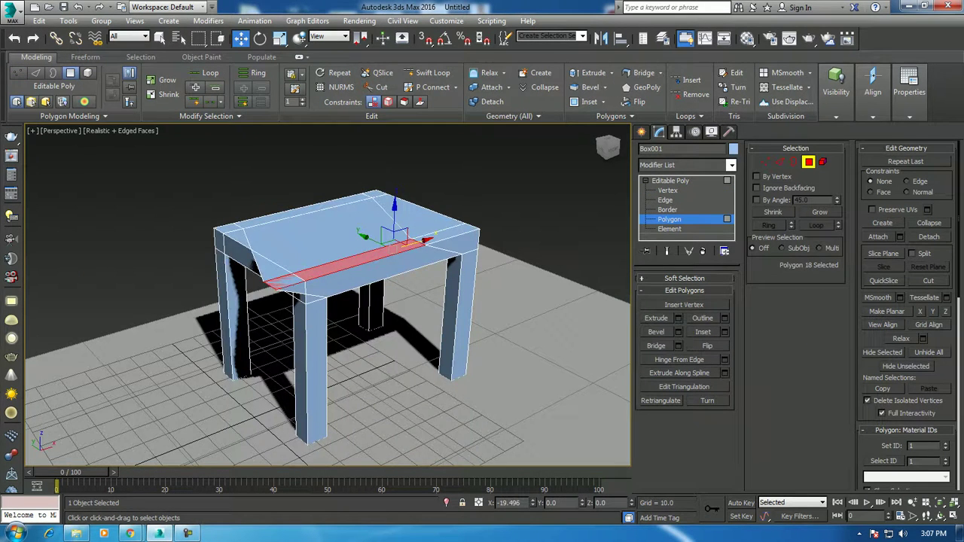
{"action": "key", "text": "ctrl+z"}
{"action": "key", "text": "ctrl+z"}
{"action": "key", "text": "ctrl+z"}
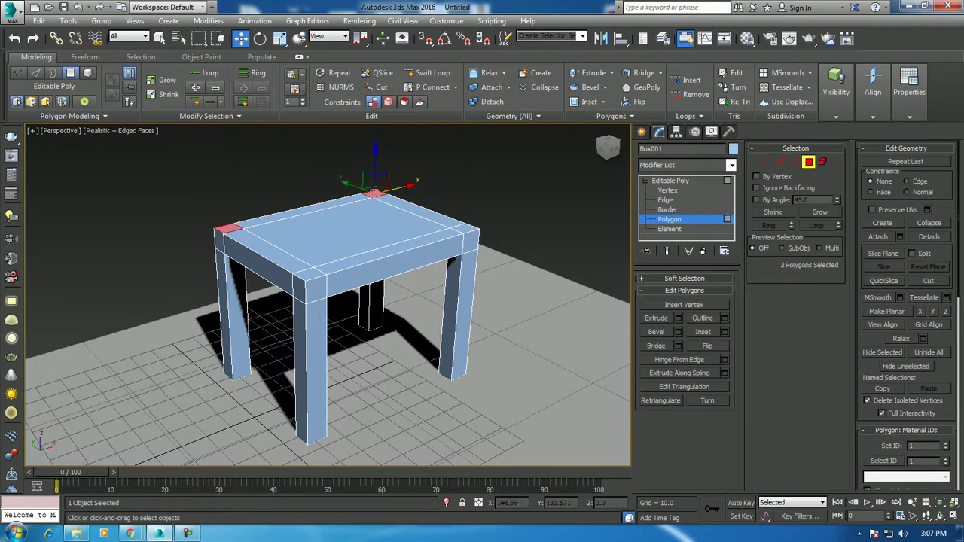
{"action": "key", "text": "shift+e"}
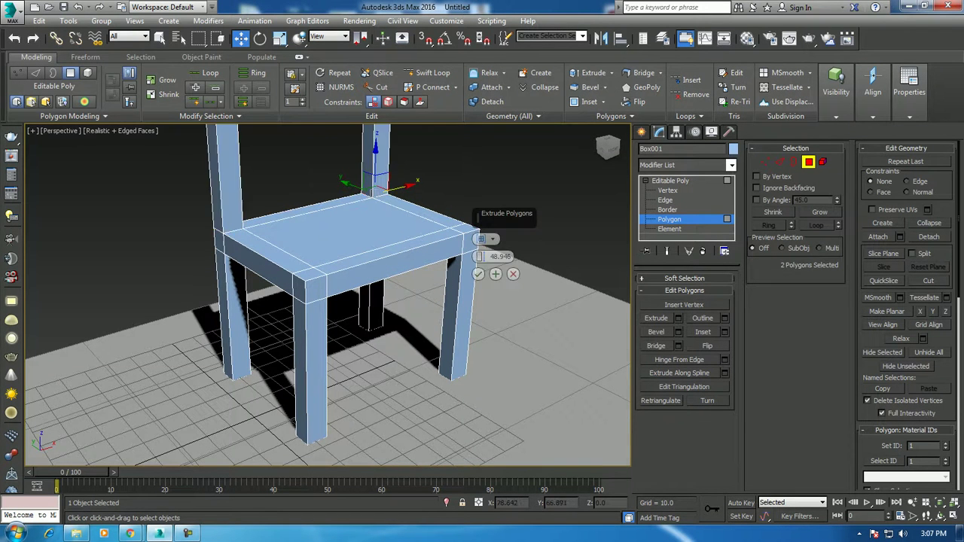
{"action": "scroll", "coordinate": [478, 219], "scroll_direction": "up", "scroll_amount": 2}
{"action": "left_click_drag", "start_coordinate": [479, 256], "coordinate": [479, 234]}
{"action": "key", "text": "alt+w"}
{"action": "key", "text": "alt+w"}
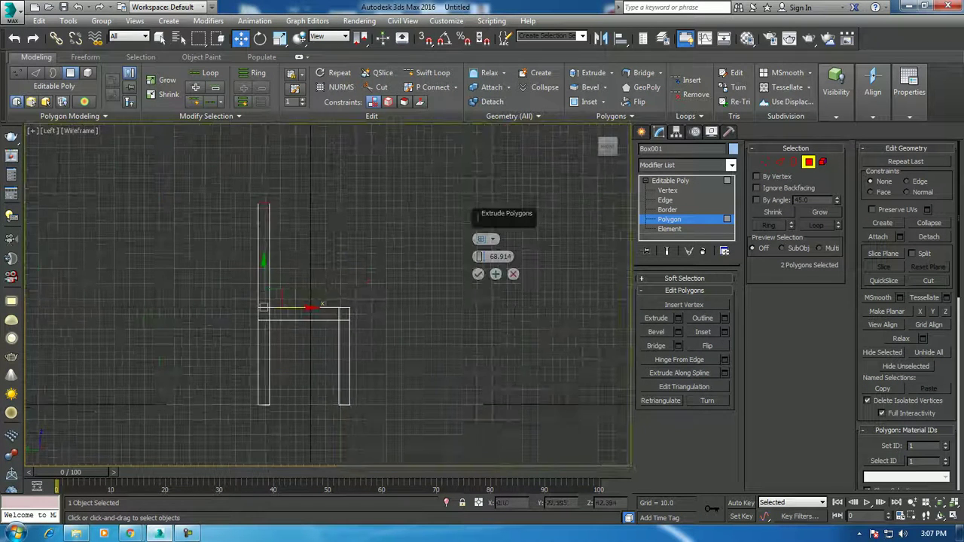
{"action": "left_click_drag", "start_coordinate": [480, 257], "coordinate": [480, 242]}
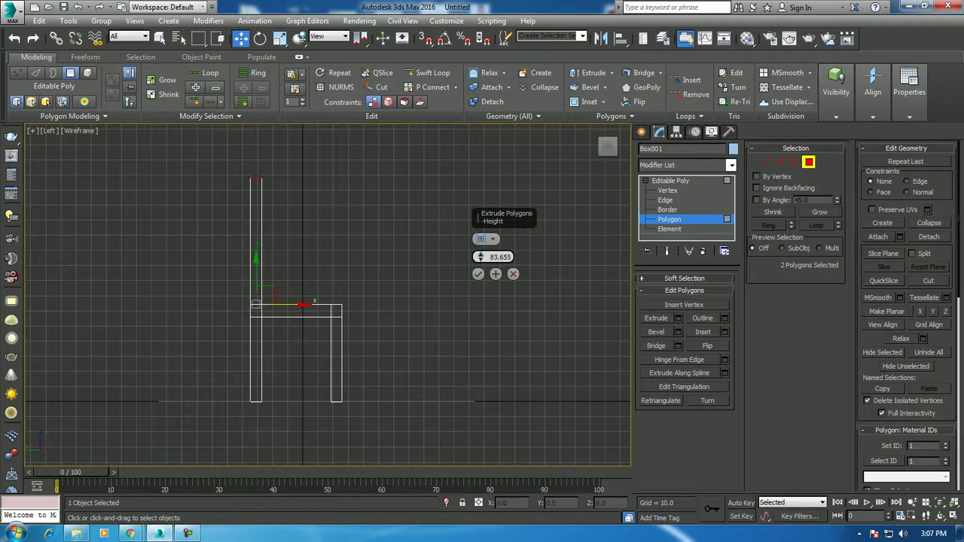
{"action": "left_click", "coordinate": [478, 274]}
In Front view, select the seat vertices and raise the seat higher along the legs
{"action": "key", "text": "alt+w"}
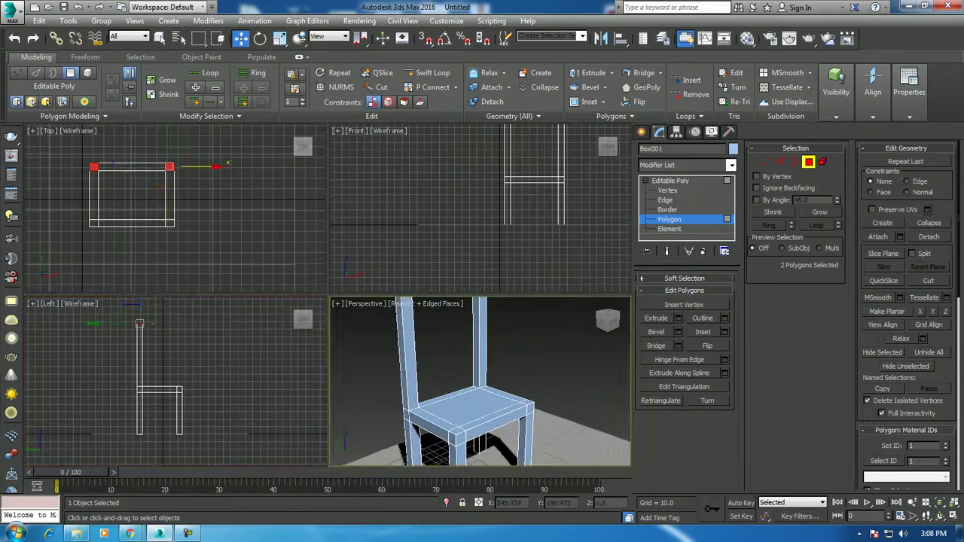
{"action": "key", "text": "alt+w"}
{"action": "key", "text": "alt+w"}
{"action": "key", "text": "alt+w"}
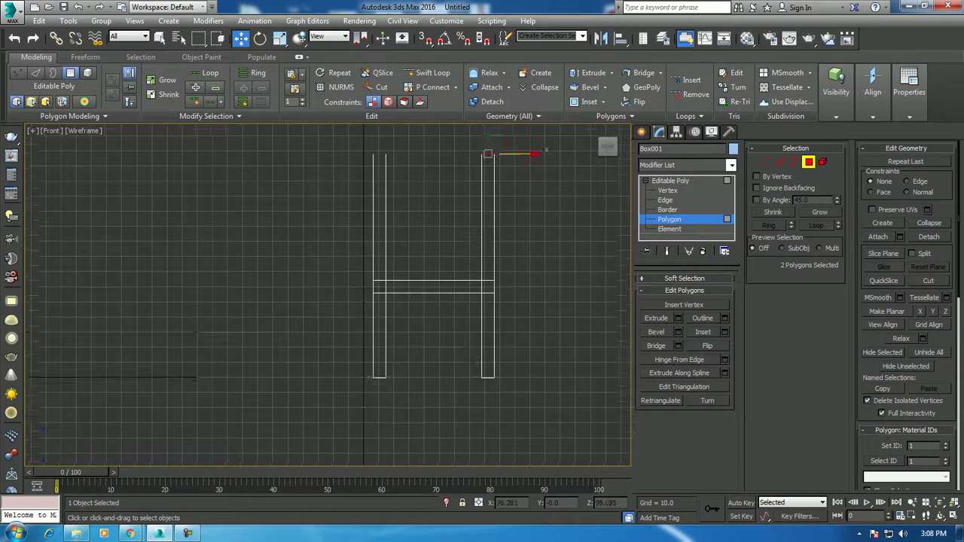
{"action": "key", "text": "1"}
{"action": "left_click_drag", "start_coordinate": [319, 267], "coordinate": [559, 339]}
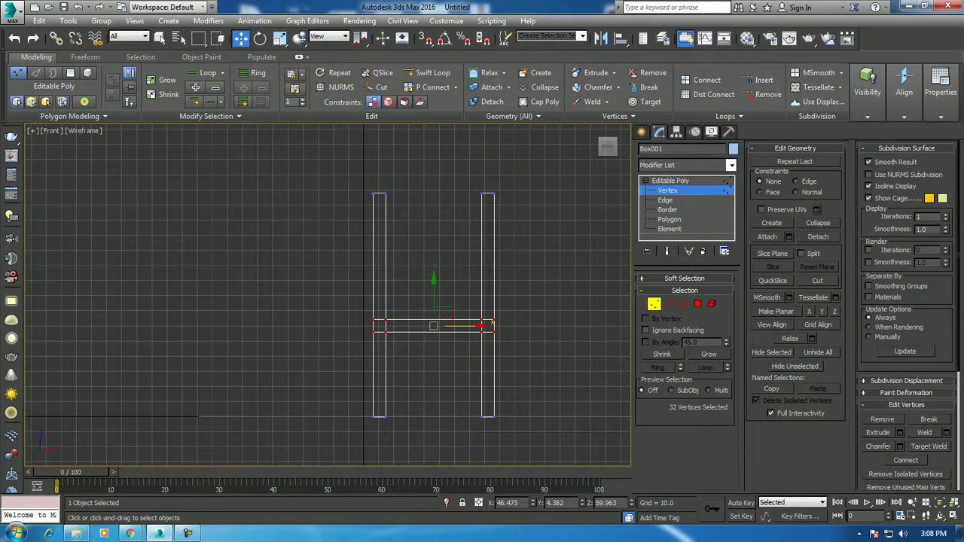
{"action": "left_click_drag", "start_coordinate": [434, 325], "coordinate": [434, 303]}
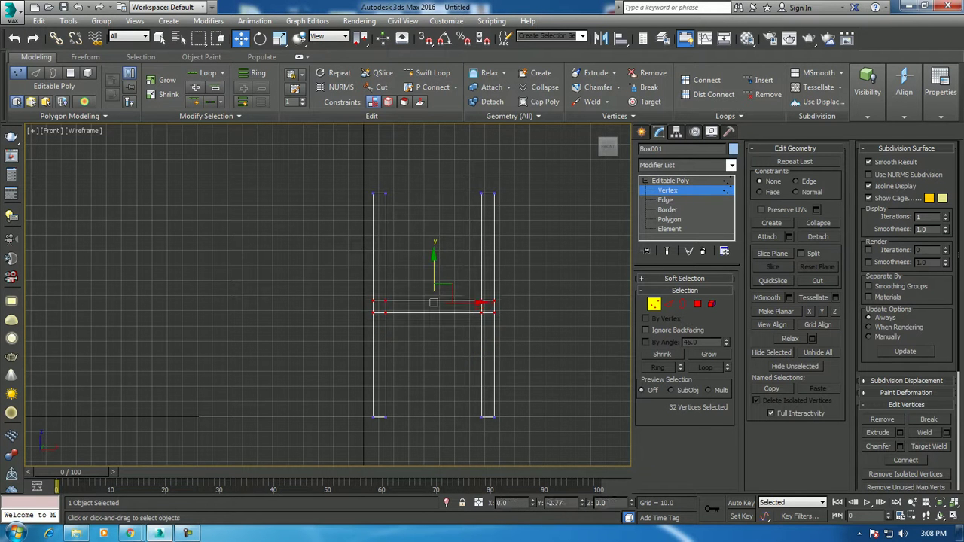
In a maximized Perspective view, select the eight top vertices of the two back posts
{"action": "key", "text": "alt+w"}
{"action": "key", "text": "alt+w"}
{"action": "middle_click_drag", "start_coordinate": [324, 301], "coordinate": [377, 301], "text": "alt"}
{"action": "left_click_drag", "start_coordinate": [220, 203], "coordinate": [547, 244]}
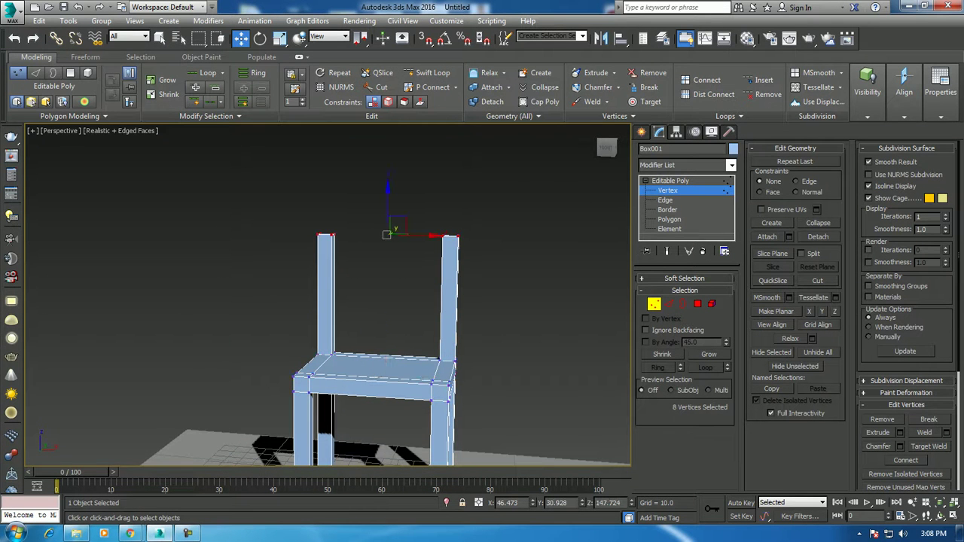
{"action": "scroll", "coordinate": [388, 263], "scroll_direction": "up", "scroll_amount": 4}
{"action": "key", "text": "alt+w"}
{"action": "key", "text": "alt+w"}
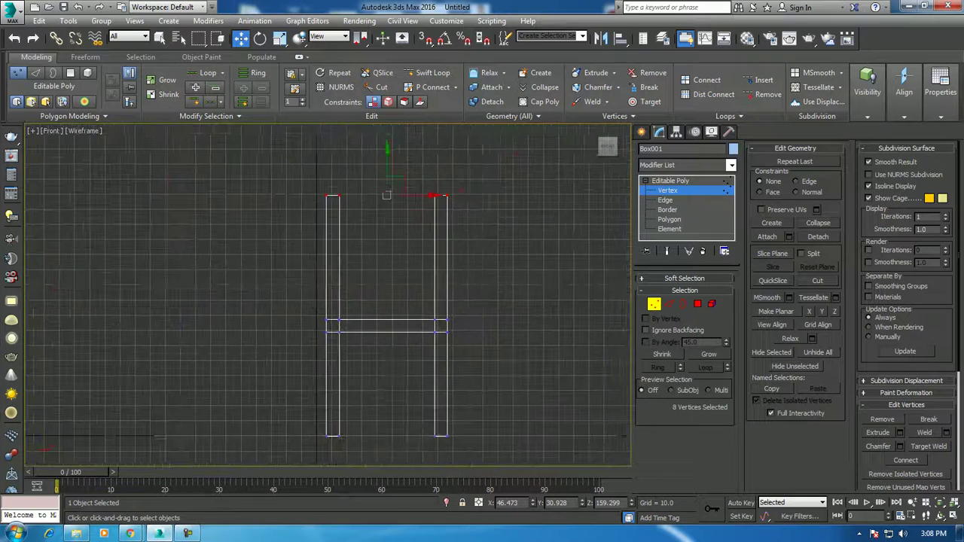
Connect the back-post vertical edges into pairs of new edge loops slid near the post tops
{"action": "key", "text": "2"}
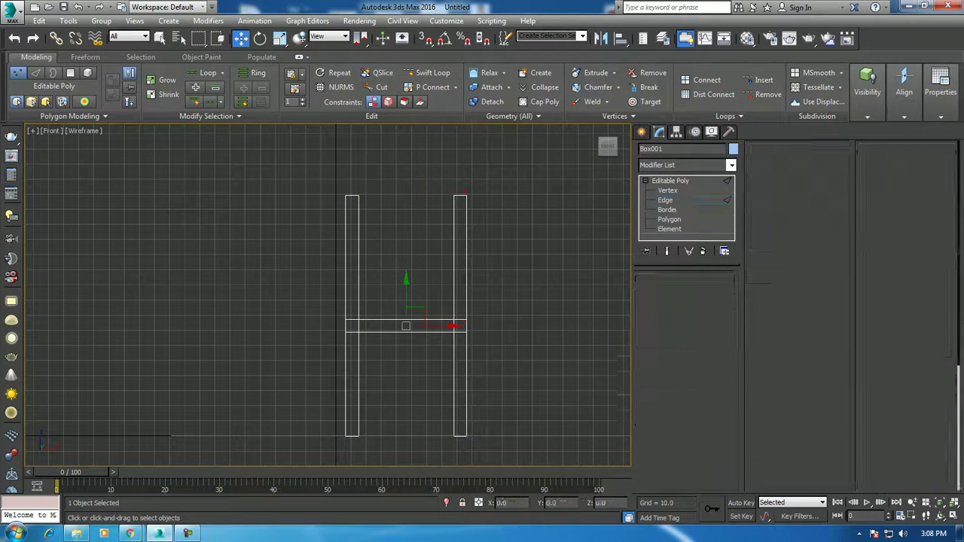
{"action": "left_click_drag", "start_coordinate": [241, 252], "coordinate": [573, 272]}
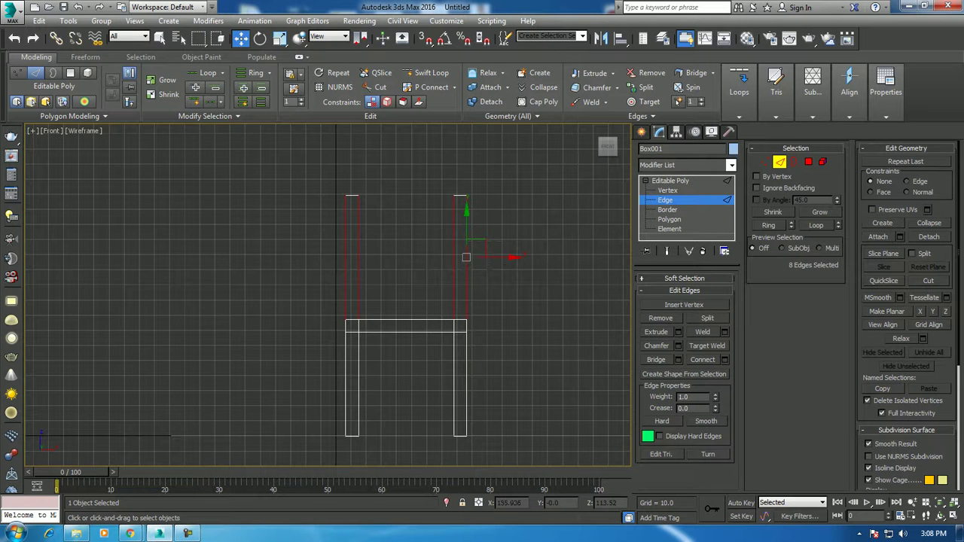
{"action": "left_click", "coordinate": [724, 360]}
{"action": "left_click_drag", "start_coordinate": [481, 274], "coordinate": [480, 294]}
{"action": "right_click", "coordinate": [481, 274]}
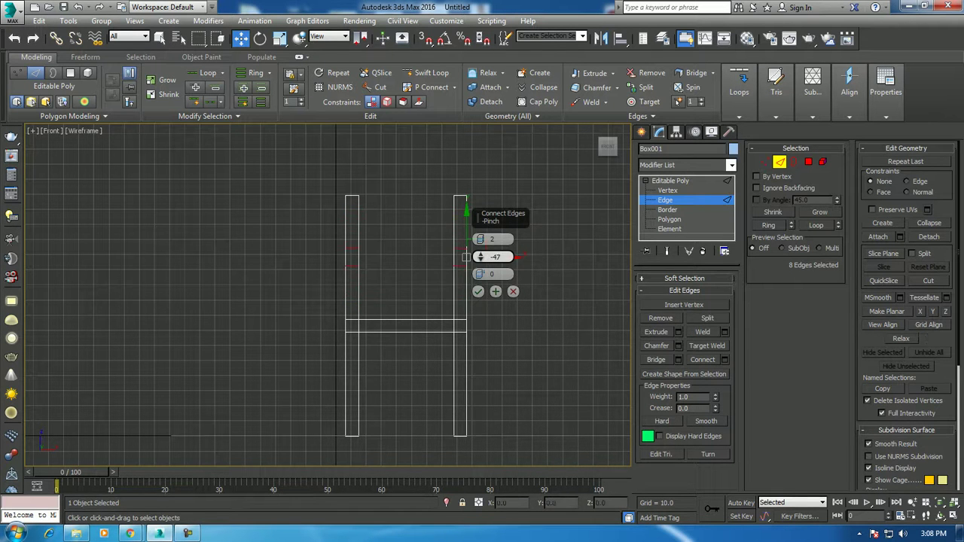
{"action": "left_click_drag", "start_coordinate": [480, 257], "coordinate": [480, 256]}
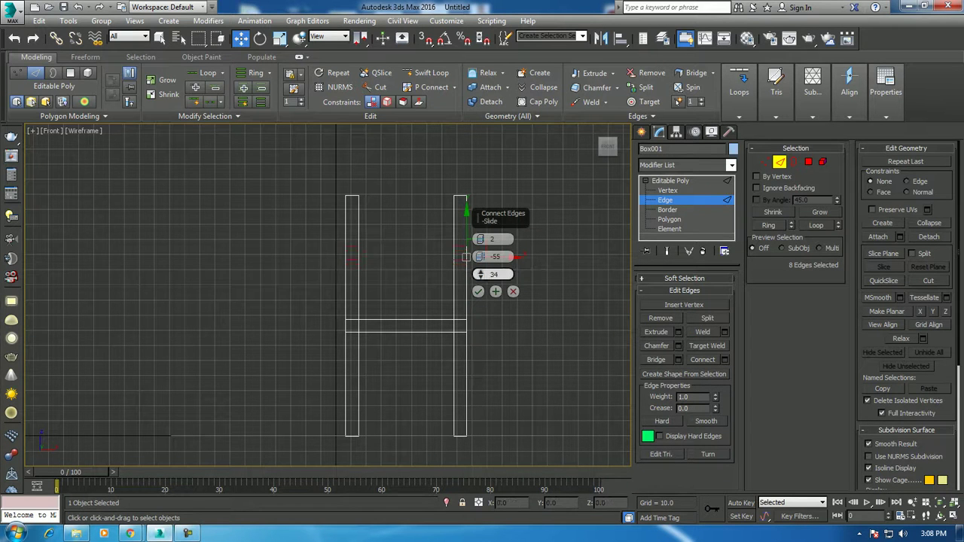
{"action": "left_click_drag", "start_coordinate": [480, 274], "coordinate": [480, 256]}
{"action": "left_click", "coordinate": [478, 292]}
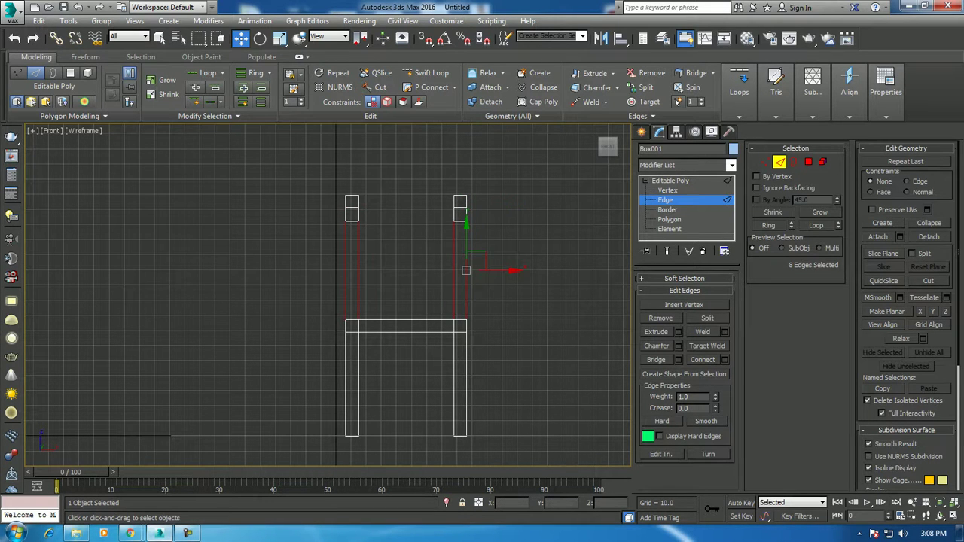
{"action": "left_click", "coordinate": [724, 360]}
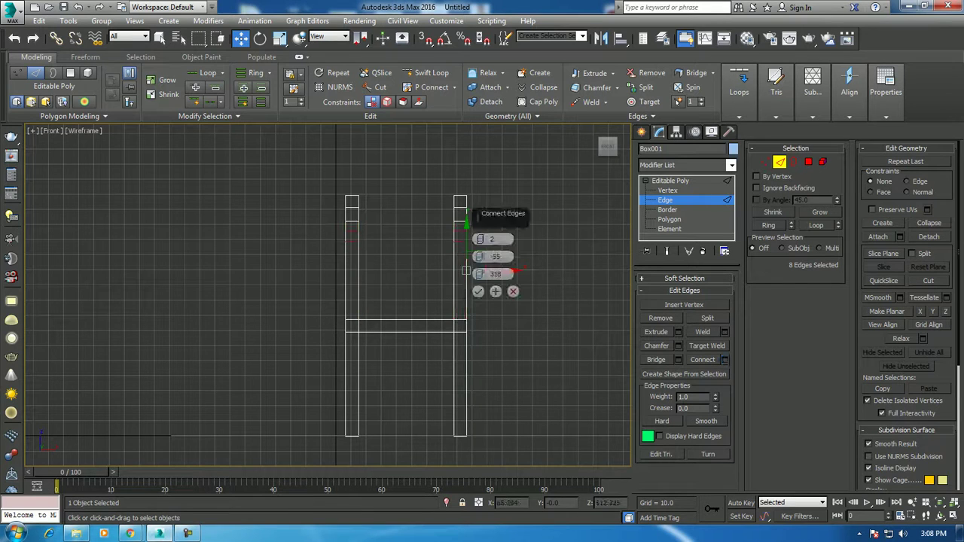
{"action": "left_click_drag", "start_coordinate": [480, 257], "coordinate": [481, 286]}
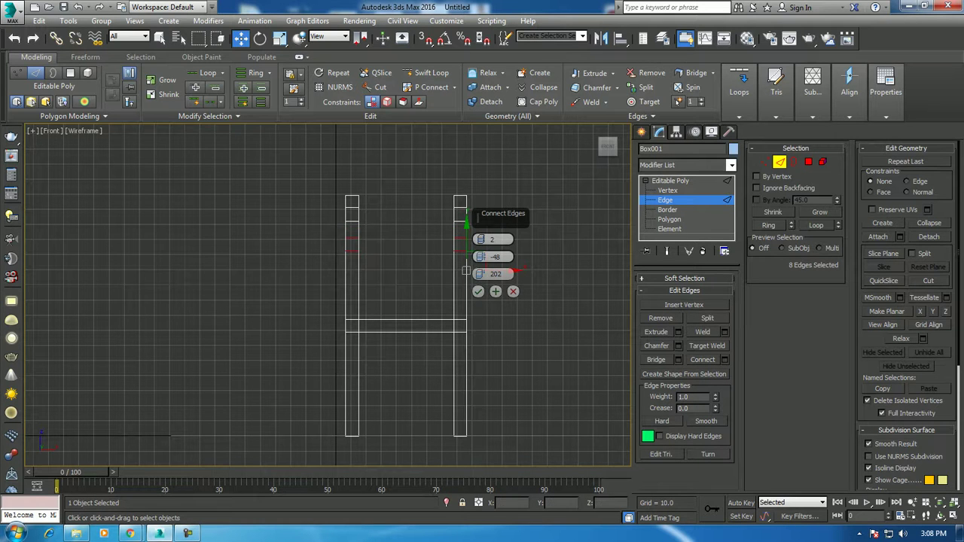
{"action": "left_click", "coordinate": [478, 292]}
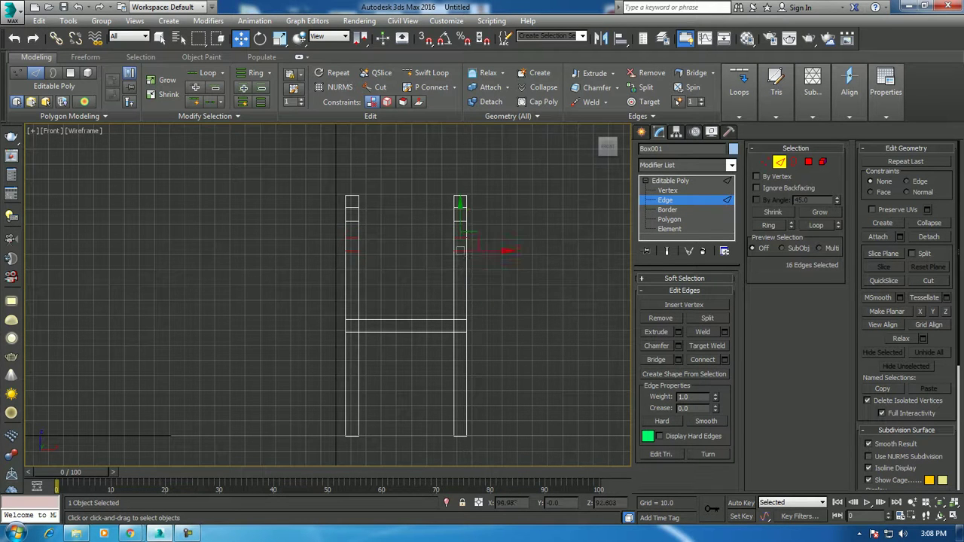
Connect the vertical edges of both pillars with a new pair of edge loops, pinch 10
{"action": "left_click_drag", "start_coordinate": [299, 274], "coordinate": [626, 306]}
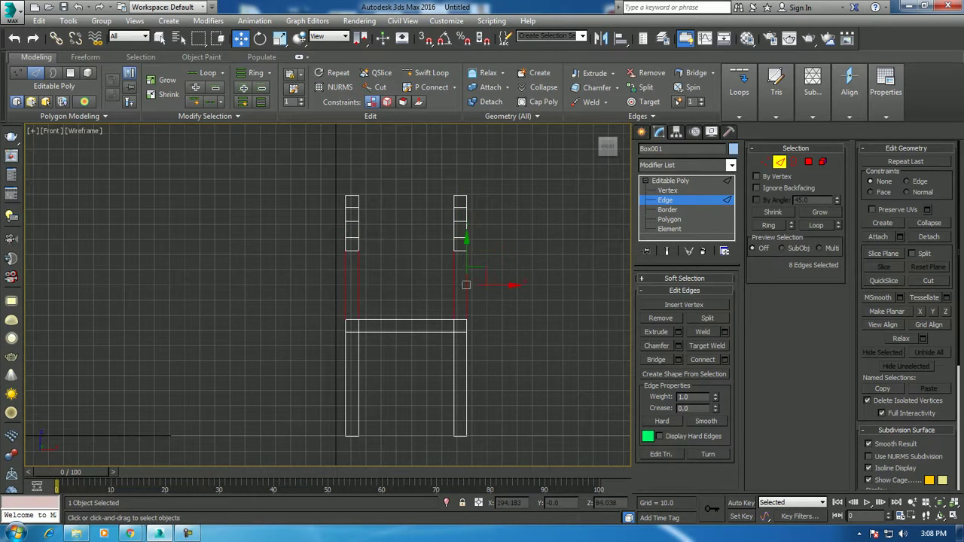
{"action": "left_click", "coordinate": [724, 360]}
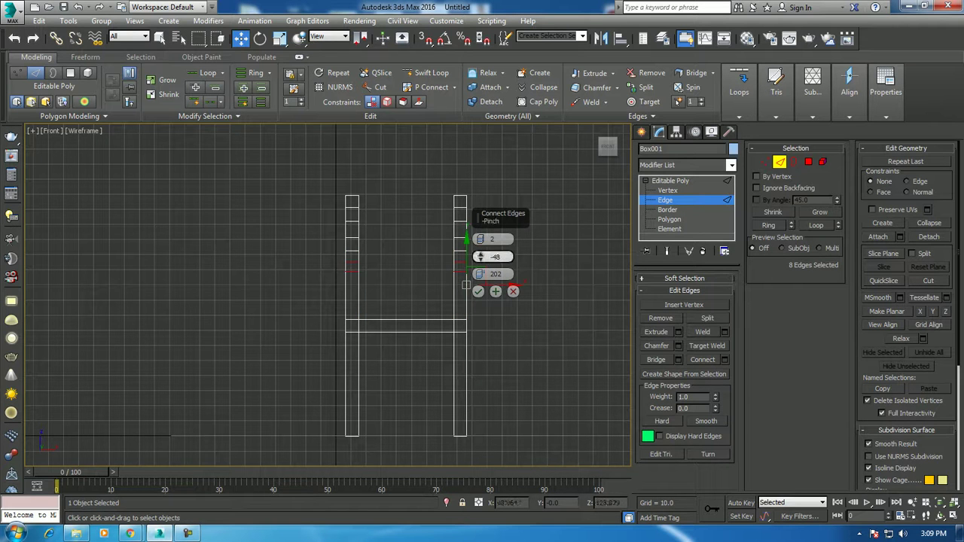
{"action": "left_click_drag", "start_coordinate": [481, 257], "coordinate": [480, 286]}
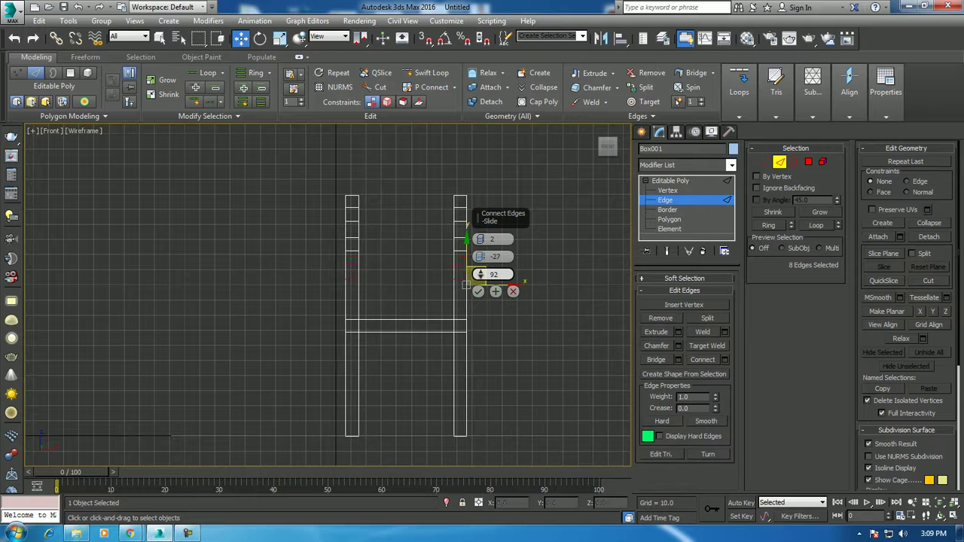
{"action": "left_click_drag", "start_coordinate": [481, 275], "coordinate": [480, 274]}
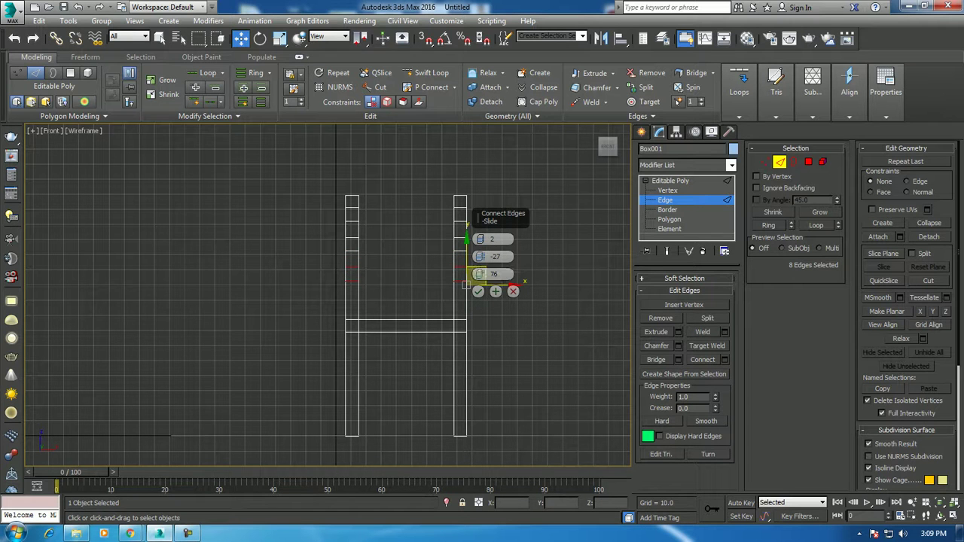
{"action": "left_click", "coordinate": [478, 292]}
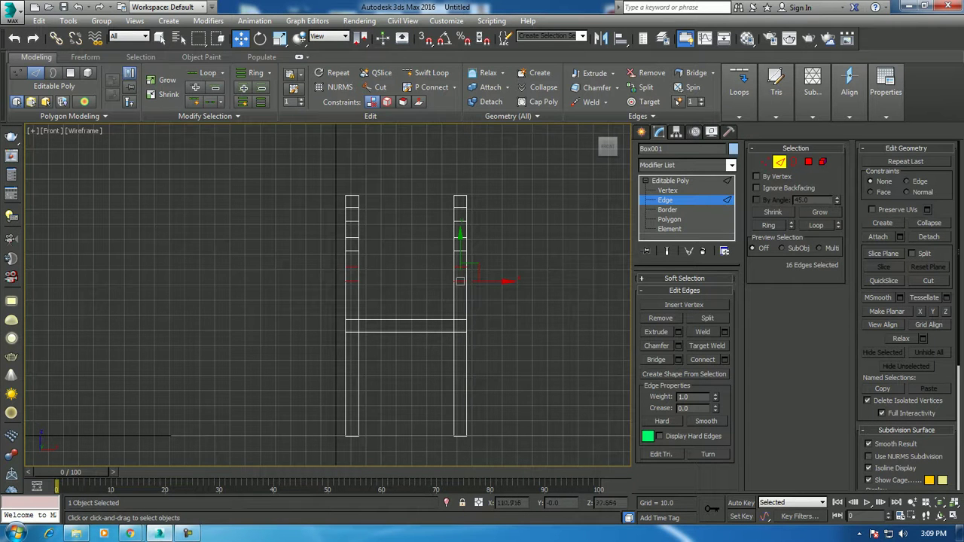
Add another pair of connecting edge loops on the lower pillar edges, slid upward
{"action": "key", "text": "ctrl+z"}
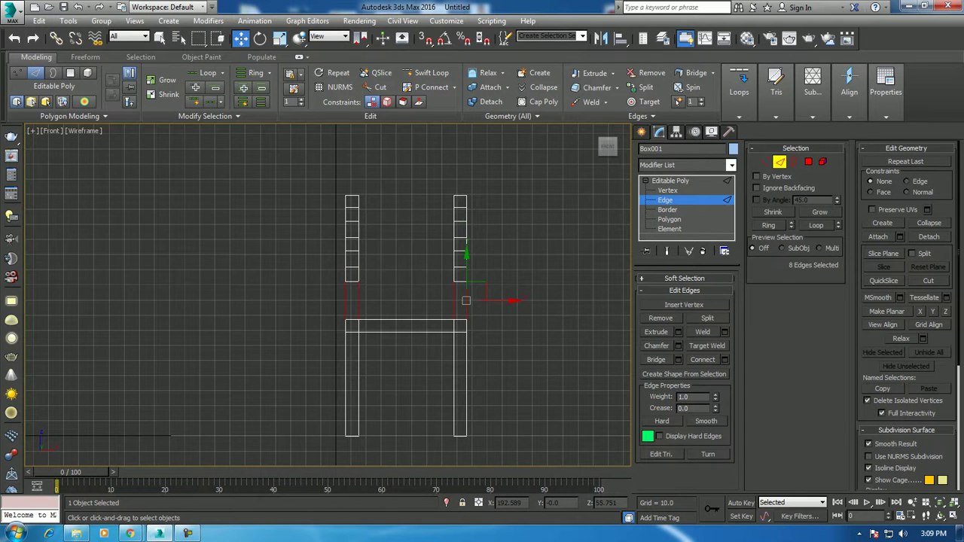
{"action": "left_click", "coordinate": [724, 360]}
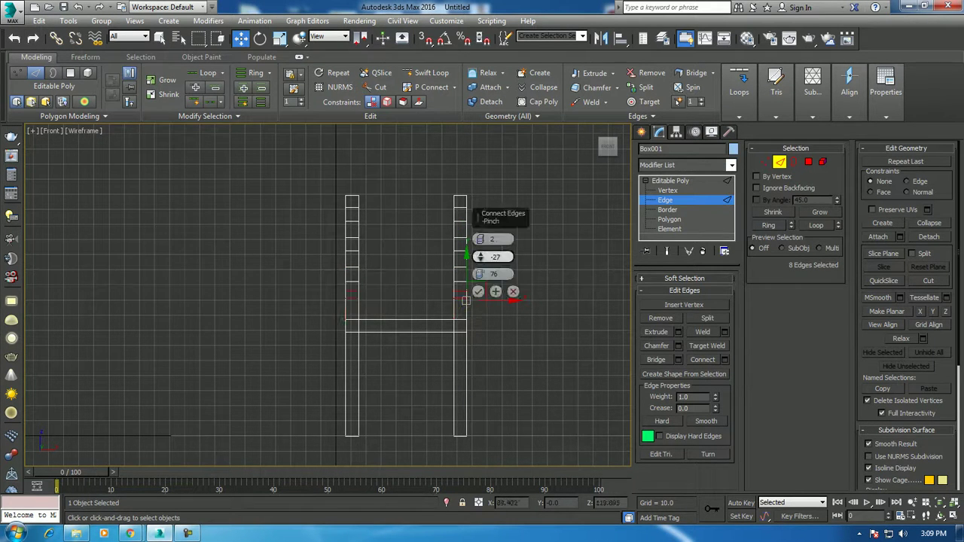
{"action": "mouse_move", "coordinate": [493, 256]}
{"action": "left_mouse_down"}
{"action": "mouse_move", "coordinate": [520, 256]}
{"action": "mouse_move", "coordinate": [481, 281]}
{"action": "mouse_move", "coordinate": [481, 270]}
{"action": "left_mouse_up"}
{"action": "left_click", "coordinate": [479, 292]}
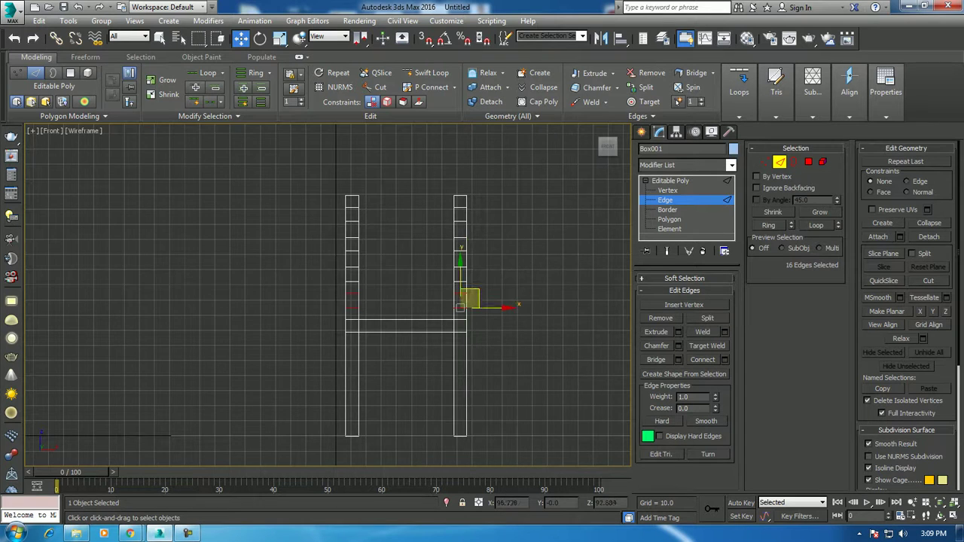
{"action": "key", "text": "alt+w"}
{"action": "key", "text": "alt+w"}
{"action": "mouse_move", "coordinate": [339, 302]}
{"action": "middle_mouse_down", "text": "alt"}
{"action": "mouse_move", "coordinate": [369, 298]}
{"action": "mouse_move", "coordinate": [380, 283]}
{"action": "middle_mouse_up", "text": "alt"}
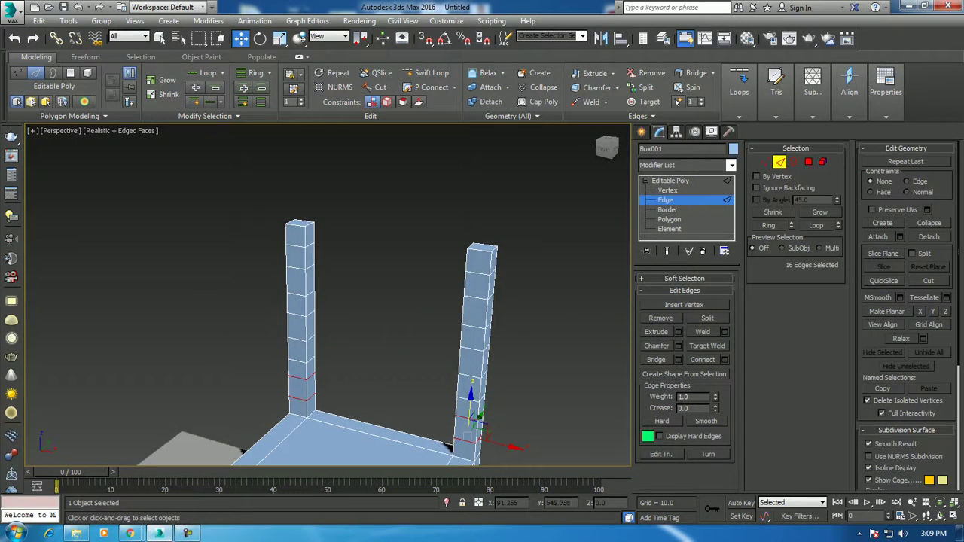
Bridge the top pair of facing pillar polygons into a top backrest rail
{"action": "key", "text": "4"}
{"action": "left_click", "coordinate": [300, 224]}
{"action": "mouse_move", "coordinate": [299, 224]}
{"action": "middle_mouse_down", "text": "alt"}
{"action": "mouse_move", "coordinate": [304, 243]}
{"action": "mouse_move", "coordinate": [407, 213]}
{"action": "mouse_move", "coordinate": [416, 360]}
{"action": "middle_mouse_up", "text": "alt"}
{"action": "left_click", "coordinate": [407, 212], "text": "ctrl"}
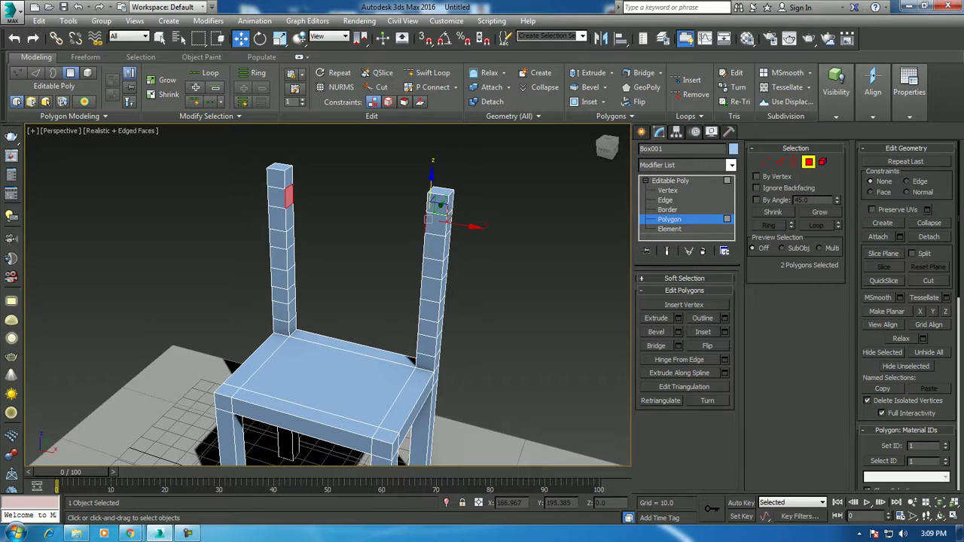
{"action": "left_click", "coordinate": [656, 345]}
{"action": "left_click", "coordinate": [513, 316]}
Bridge the next pair of inner pillar faces into a second backrest slat
{"action": "middle_click_drag", "start_coordinate": [513, 316], "coordinate": [528, 286], "text": "alt"}
{"action": "left_click", "coordinate": [284, 250]}
{"action": "middle_click_drag", "start_coordinate": [284, 250], "coordinate": [256, 252], "text": "alt"}
{"action": "left_click", "coordinate": [399, 226], "text": "ctrl"}
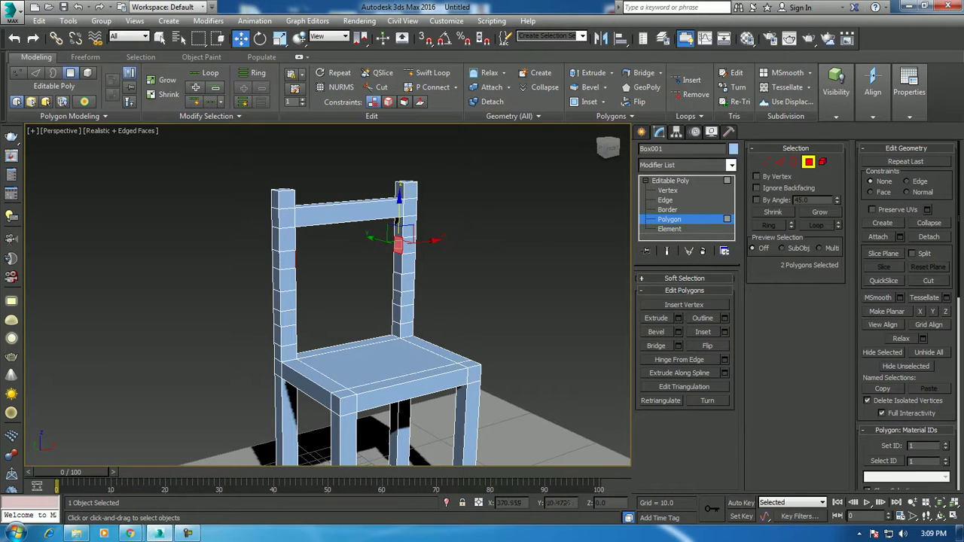
{"action": "left_click", "coordinate": [657, 346]}
{"action": "middle_click_drag", "start_coordinate": [452, 301], "coordinate": [422, 294], "text": "alt"}
Bridge a lower pair of inner pillar faces into a third slat
{"action": "left_click", "coordinate": [305, 277]}
{"action": "left_click", "coordinate": [388, 273], "text": "ctrl"}
{"action": "middle_click_drag", "start_coordinate": [362, 271], "coordinate": [331, 275], "text": "alt"}
{"action": "left_click", "coordinate": [656, 345]}
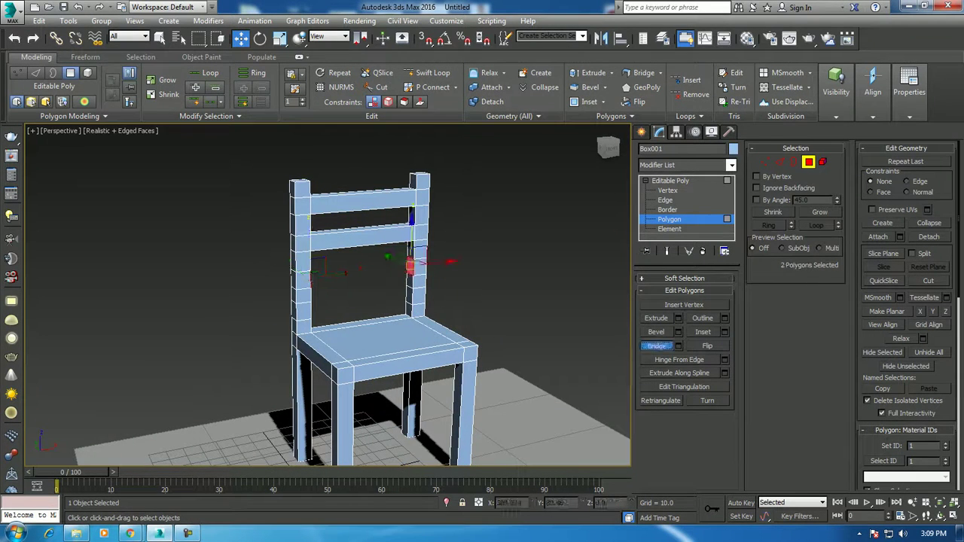
{"action": "middle_click_drag", "start_coordinate": [376, 301], "coordinate": [346, 302], "text": "alt"}
Bridge the last pair of pillar faces into the lowest backrest slat
{"action": "key", "text": "alt+w"}
{"action": "middle_click_drag", "start_coordinate": [490, 377], "coordinate": [480, 377], "text": "alt"}
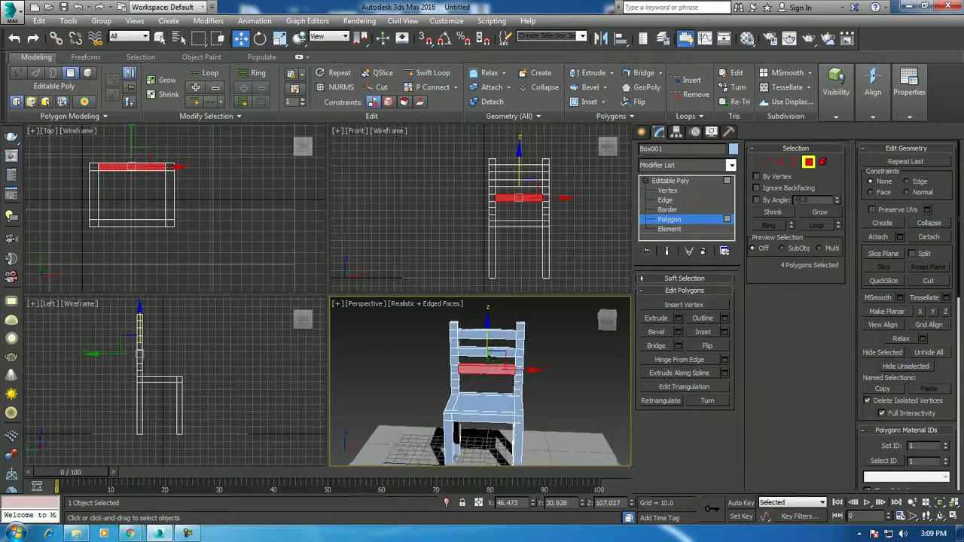
{"action": "key", "text": "alt+w"}
{"action": "mouse_move", "coordinate": [376, 301]}
{"action": "middle_mouse_down", "text": "alt"}
{"action": "mouse_move", "coordinate": [346, 301]}
{"action": "mouse_move", "coordinate": [407, 301]}
{"action": "middle_mouse_up", "text": "alt"}
{"action": "left_click", "coordinate": [321, 283]}
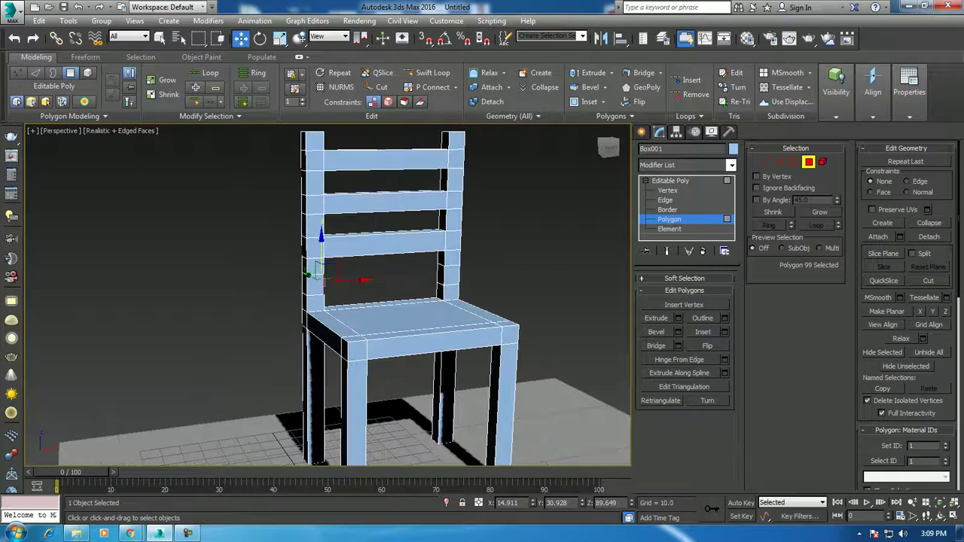
{"action": "left_click", "coordinate": [443, 272], "text": "ctrl"}
{"action": "left_click", "coordinate": [656, 346]}
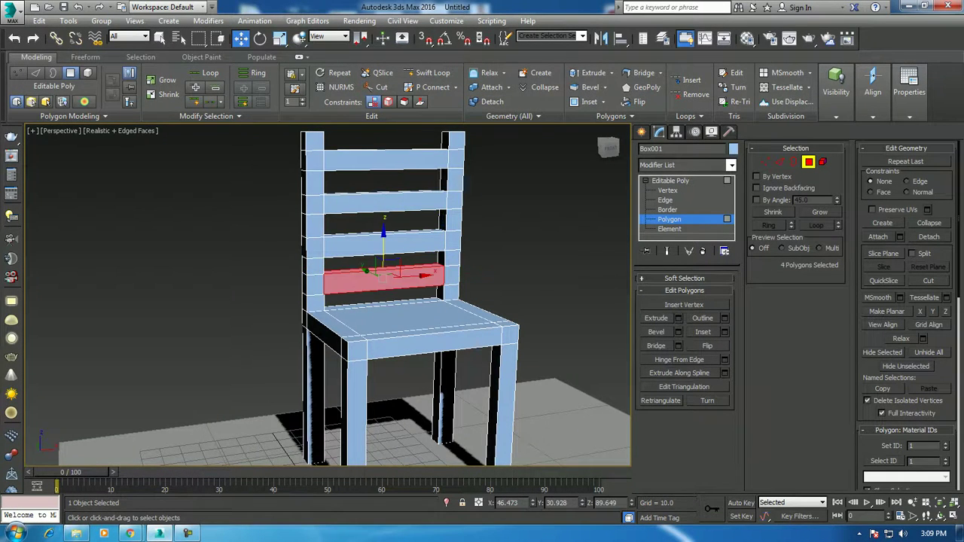
Pan the front and side views to frame the chair back in the side view
{"action": "key", "text": "alt+w"}
{"action": "middle_click_drag", "start_coordinate": [520, 226], "coordinate": [455, 226]}
{"action": "key", "text": "alt+w"}
{"action": "key", "text": "alt+w"}
{"action": "middle_click_drag", "start_coordinate": [180, 377], "coordinate": [145, 377]}
{"action": "key", "text": "alt+w"}
{"action": "scroll", "coordinate": [328, 295], "scroll_direction": "up", "scroll_amount": 3}
In the Left view, box-select all backrest vertices and rotate them so the back leans backward
{"action": "middle_click_drag", "start_coordinate": [271, 302], "coordinate": [327, 370]}
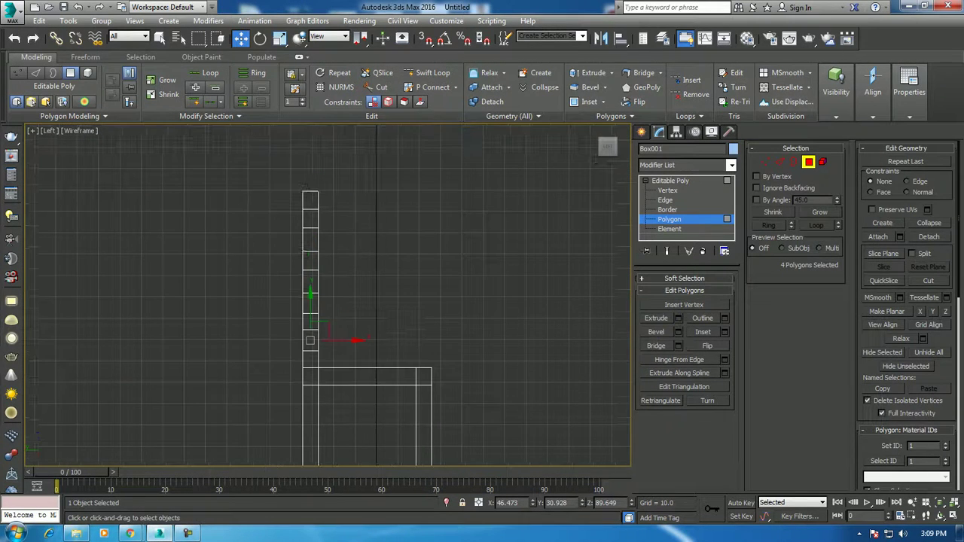
{"action": "key", "text": "1"}
{"action": "left_click_drag", "start_coordinate": [192, 158], "coordinate": [420, 358]}
{"action": "key", "text": "e"}
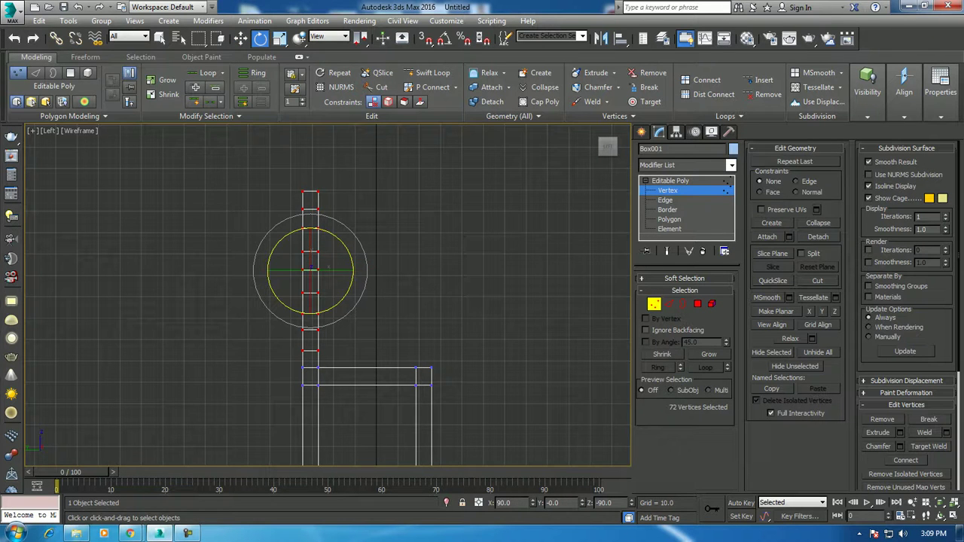
{"action": "mouse_move", "coordinate": [353, 269]}
{"action": "left_mouse_down"}
{"action": "mouse_move", "coordinate": [352, 248]}
{"action": "mouse_move", "coordinate": [362, 268]}
{"action": "left_mouse_up"}
{"action": "key", "text": "w"}
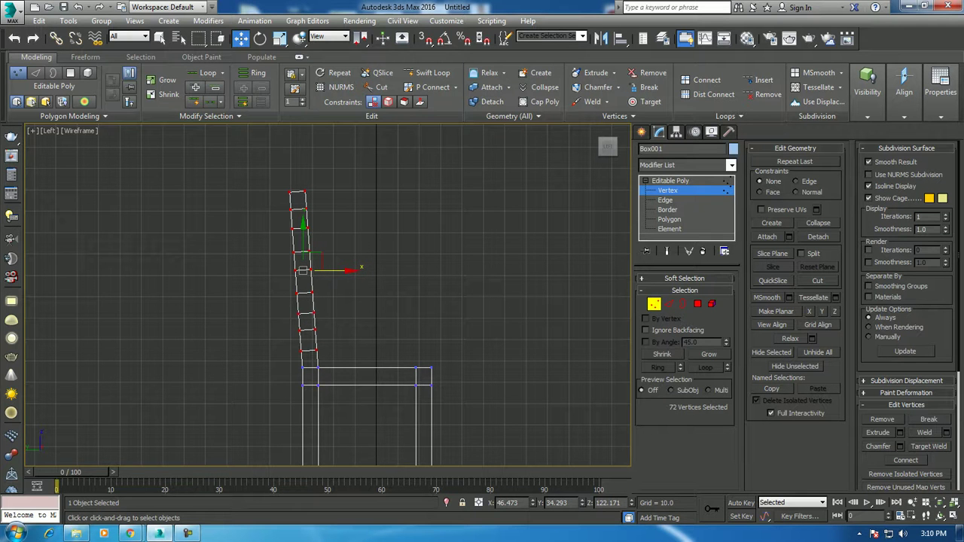
{"action": "key", "text": "alt+w"}
{"action": "key", "text": "alt+w"}
{"action": "mouse_move", "coordinate": [265, 201]}
{"action": "middle_mouse_down", "text": "alt"}
{"action": "mouse_move", "coordinate": [349, 277]}
{"action": "mouse_move", "coordinate": [324, 271]}
{"action": "middle_mouse_up", "text": "alt"}
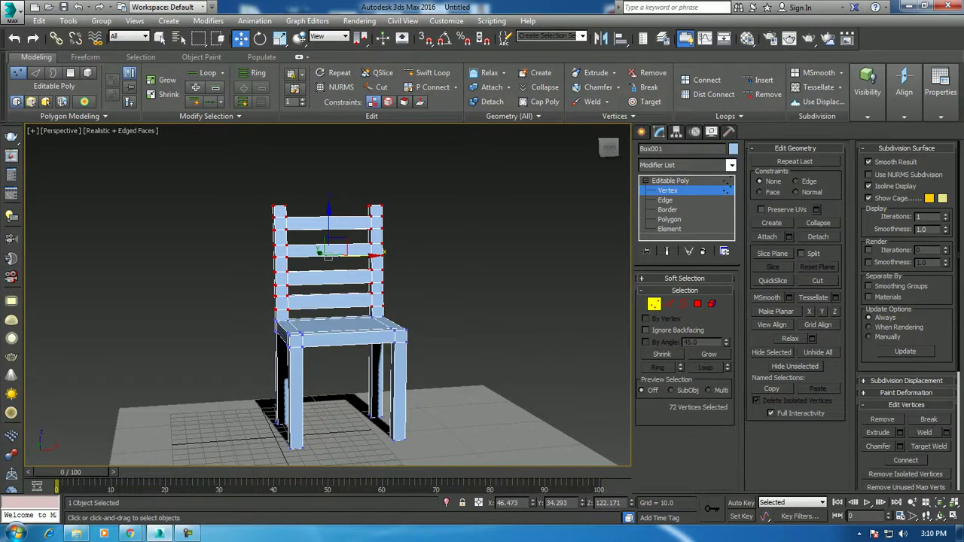
Scale the chair down to about 44% and move it onto the left of the floor plane
{"action": "key", "text": "1"}
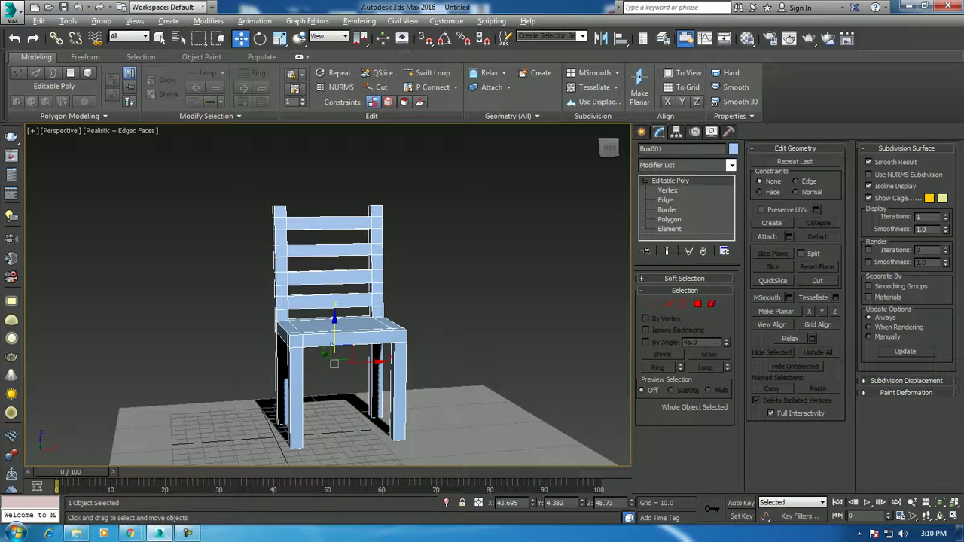
{"action": "middle_click_drag", "start_coordinate": [332, 343], "coordinate": [364, 331], "text": "alt"}
{"action": "key", "text": "r"}
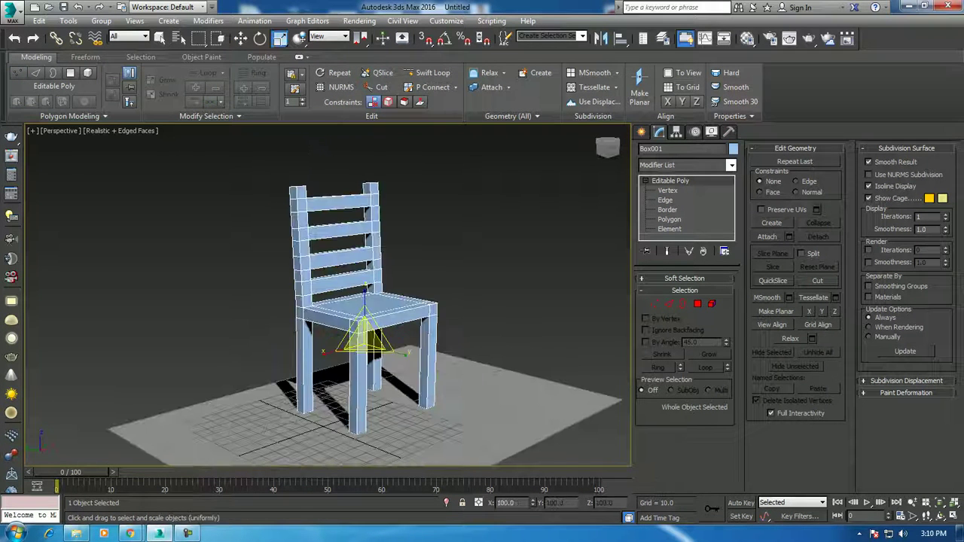
{"action": "left_click_drag", "start_coordinate": [364, 335], "coordinate": [358, 392]}
{"action": "key", "text": "w"}
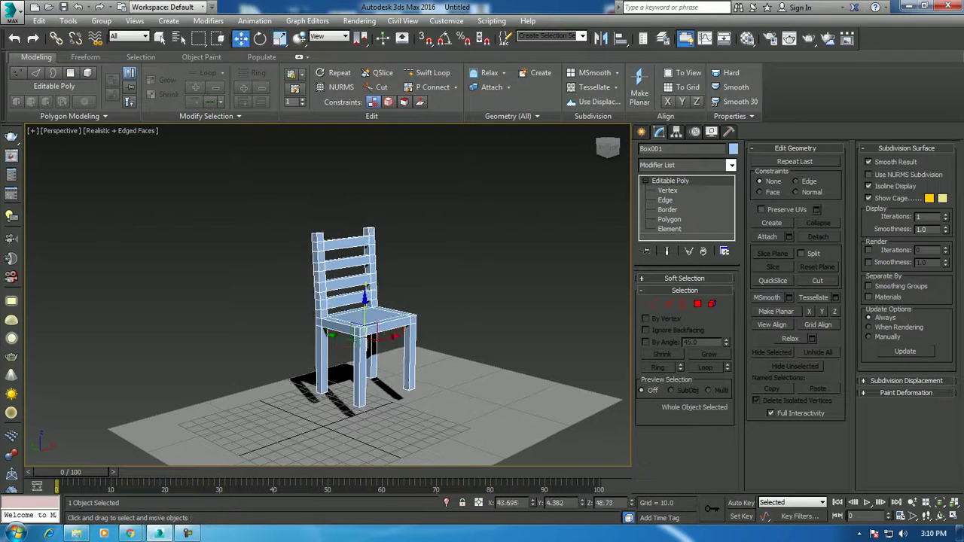
{"action": "left_click_drag", "start_coordinate": [364, 301], "coordinate": [364, 319]}
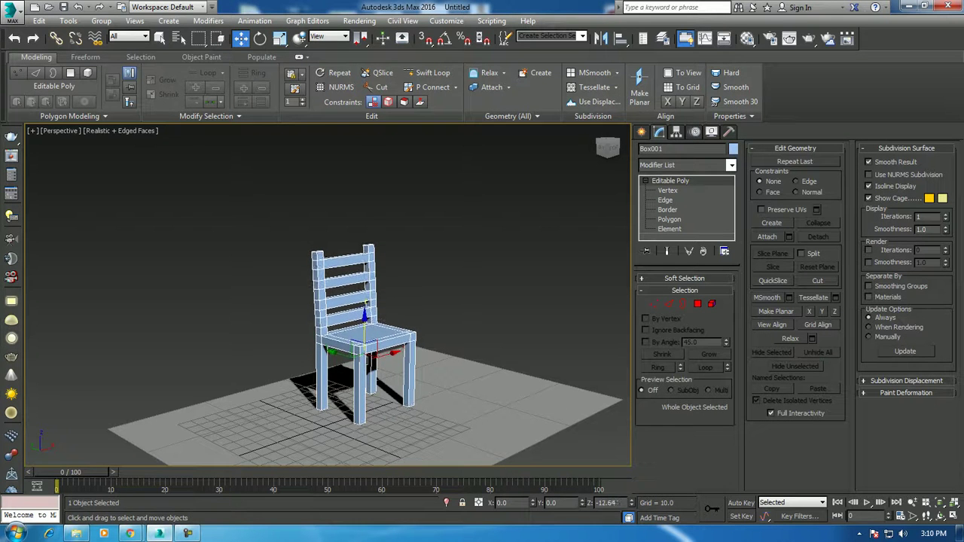
{"action": "middle_click_drag", "start_coordinate": [364, 319], "coordinate": [361, 360], "text": "alt"}
{"action": "left_click_drag", "start_coordinate": [361, 360], "coordinate": [211, 356]}
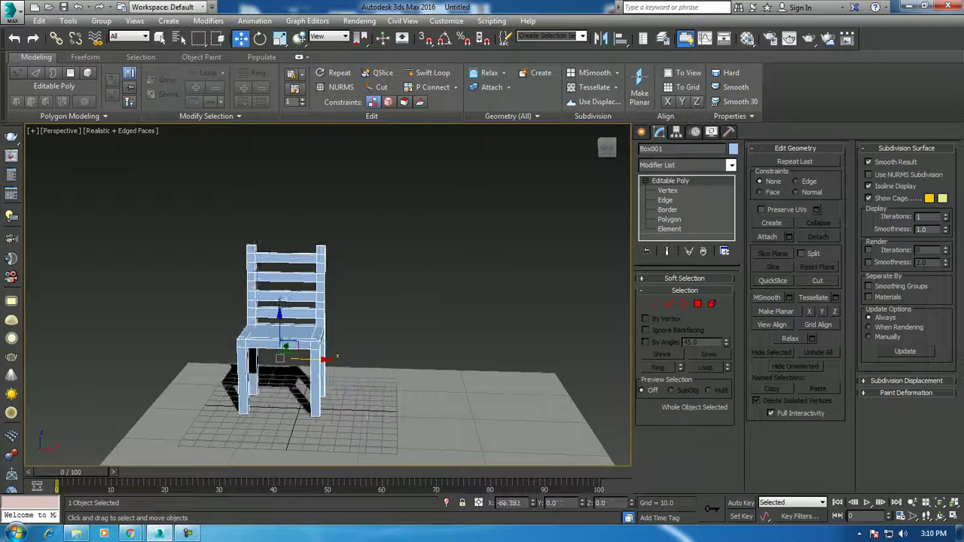
In the Top view, clone the chair into a row of copies and delete the extra fifth chair
{"action": "key", "text": "alt+w"}
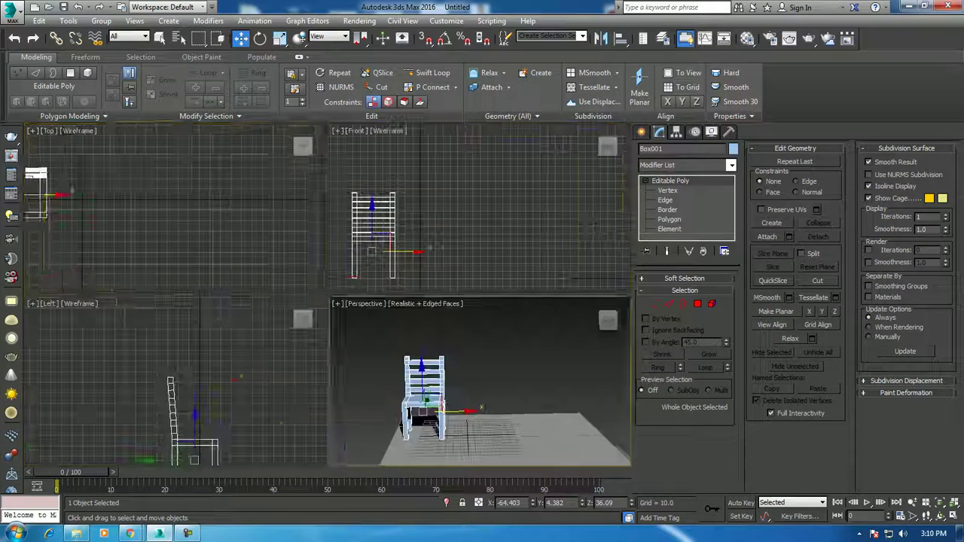
{"action": "key", "text": "alt+w"}
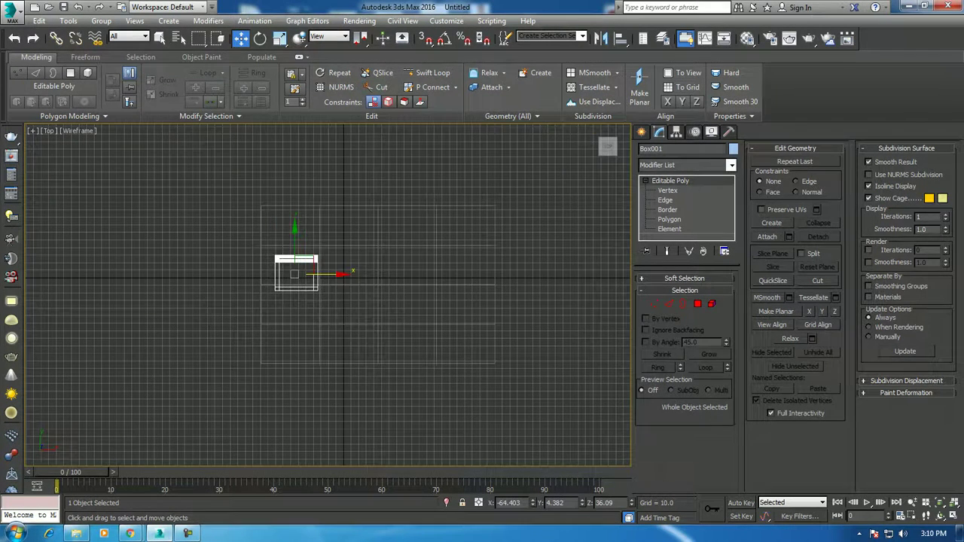
{"action": "left_click_drag", "start_coordinate": [295, 273], "coordinate": [364, 272], "text": "shift"}
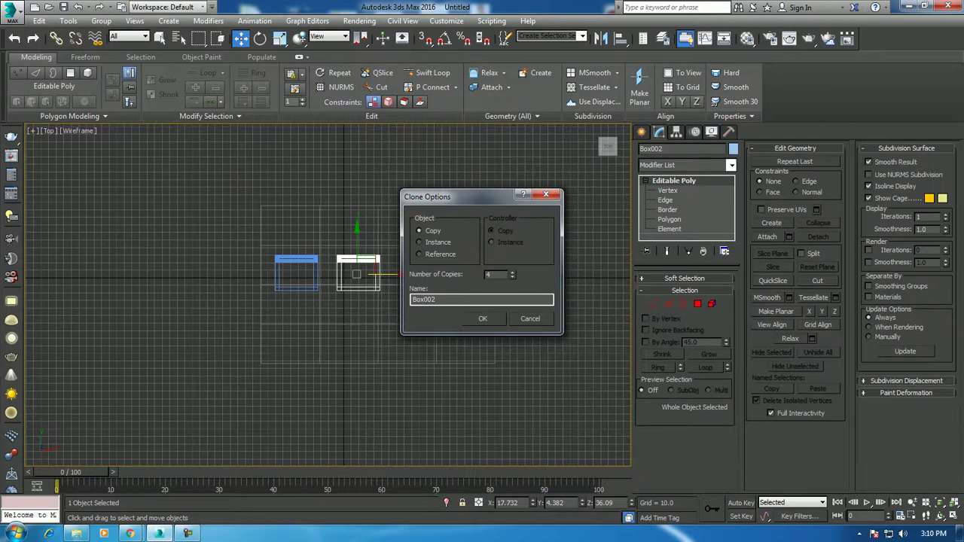
{"action": "key", "text": "Return"}
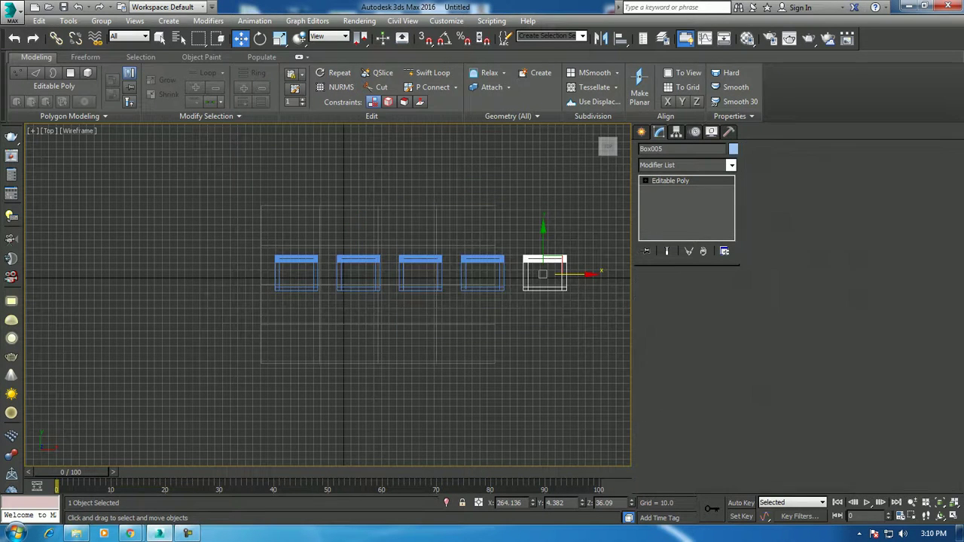
{"action": "key", "text": "Delete"}
{"action": "key", "text": "alt+w"}
{"action": "key", "text": "alt+w"}
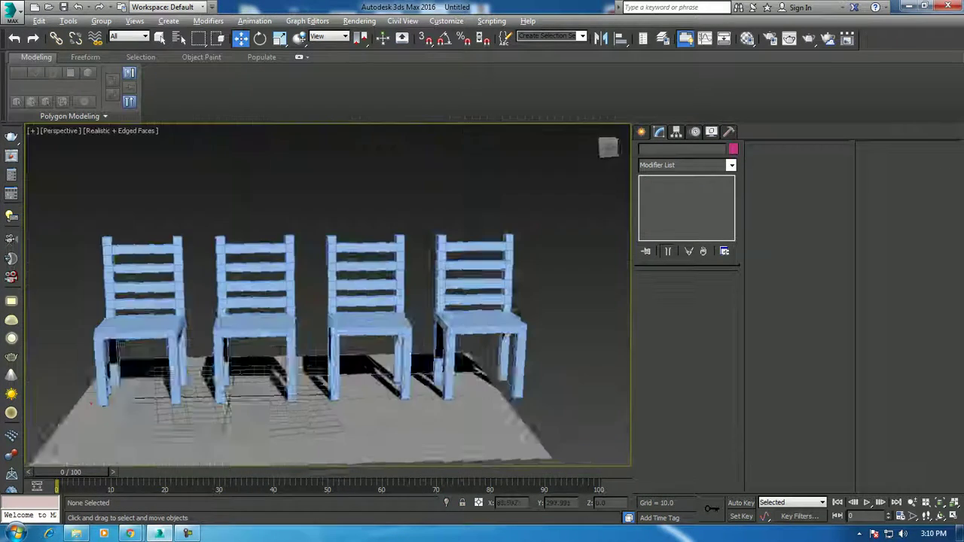
Select Plane001 and move it along X so it sits centred under the four chairs
{"action": "left_click", "coordinate": [345, 394]}
{"action": "middle_click_drag", "start_coordinate": [344, 394], "coordinate": [301, 388], "text": "alt"}
{"action": "key", "text": "r"}
{"action": "key", "text": "w"}
{"action": "mouse_move", "coordinate": [331, 388]}
{"action": "left_mouse_down"}
{"action": "mouse_move", "coordinate": [388, 373]}
{"action": "mouse_move", "coordinate": [364, 376]}
{"action": "left_mouse_up"}
{"action": "mouse_move", "coordinate": [364, 377]}
{"action": "middle_mouse_down", "text": "alt"}
{"action": "mouse_move", "coordinate": [332, 362]}
{"action": "mouse_move", "coordinate": [354, 324]}
{"action": "middle_mouse_up", "text": "alt"}
{"action": "middle_click_drag", "start_coordinate": [483, 302], "coordinate": [482, 264], "text": "alt"}
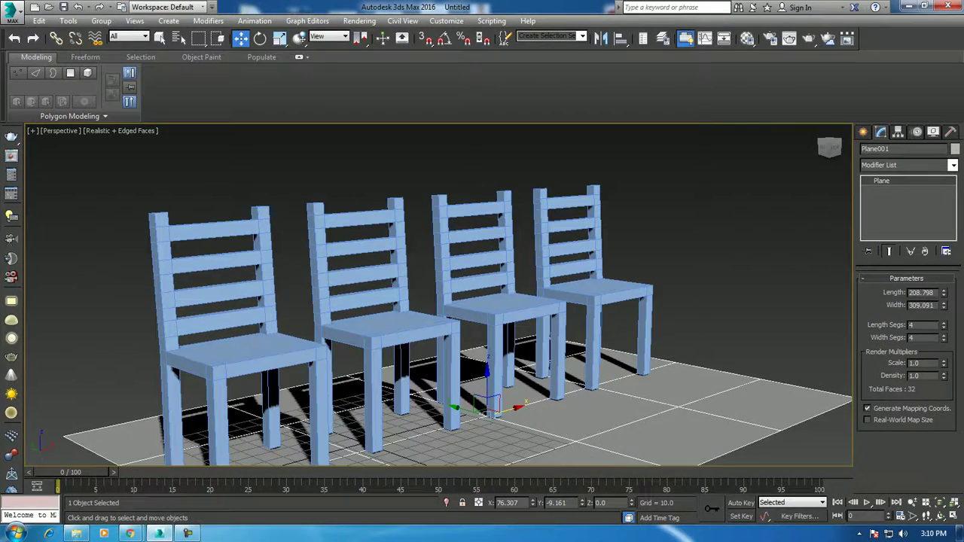